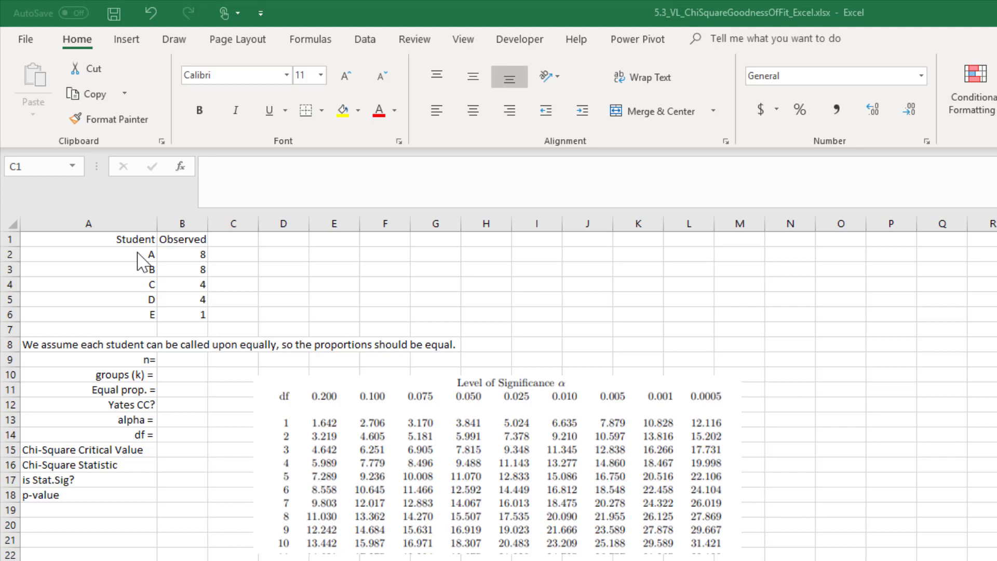
{"action": "left_click_drag", "start_coordinate": [139, 254], "coordinate": [133, 312]}
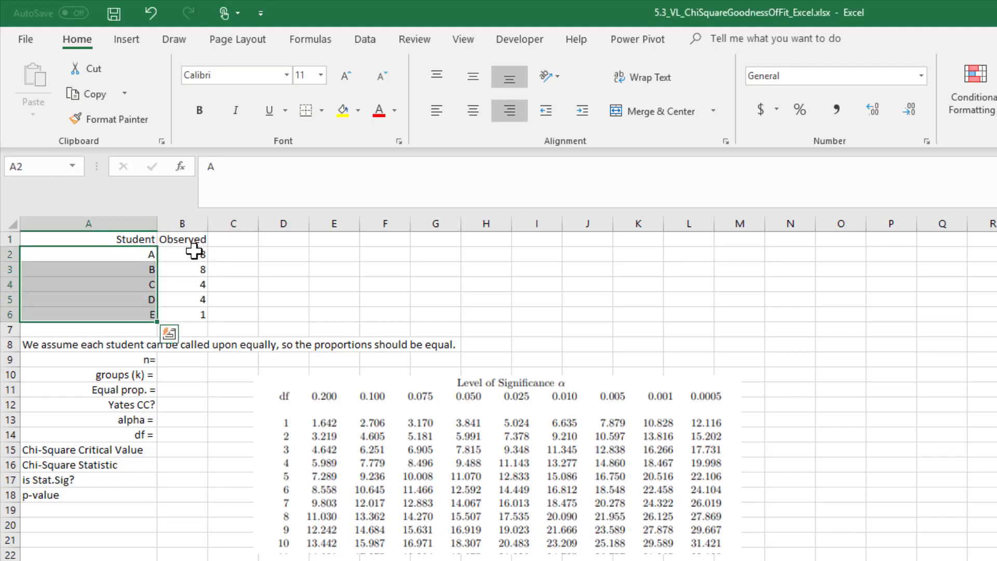
{"action": "left_click_drag", "start_coordinate": [196, 254], "coordinate": [184, 314]}
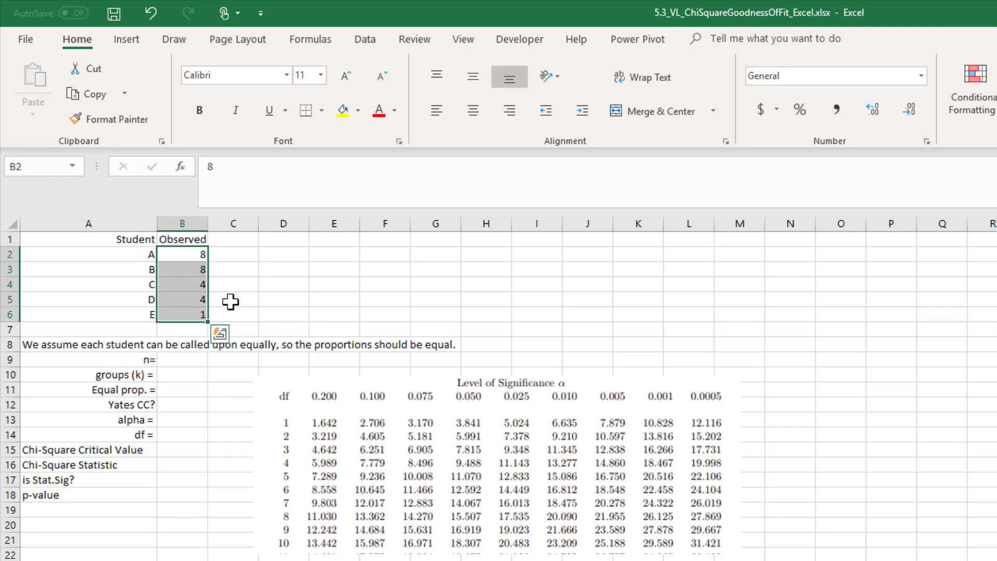
{"action": "left_click", "coordinate": [234, 256]}
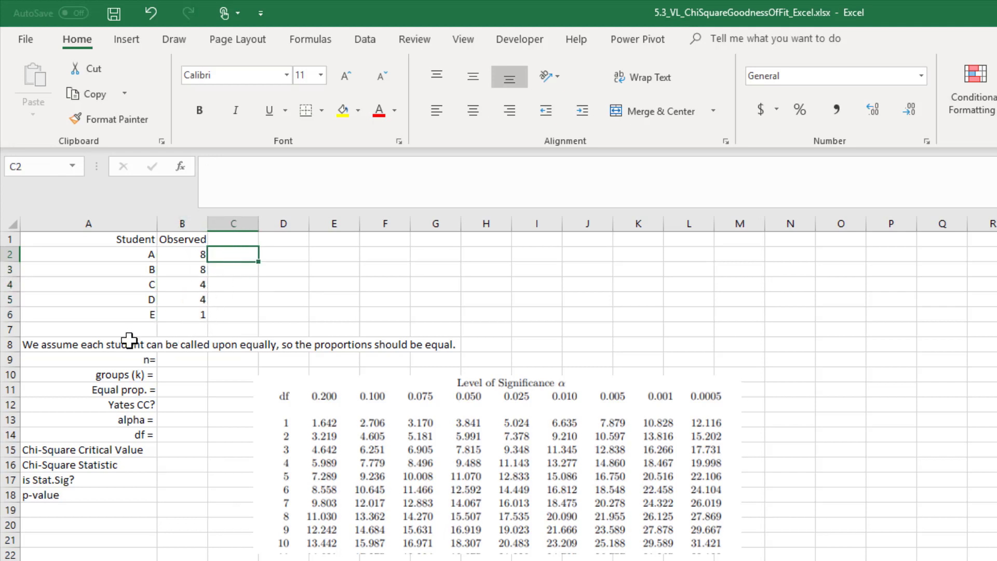
{"action": "left_click_drag", "start_coordinate": [103, 364], "coordinate": [162, 496]}
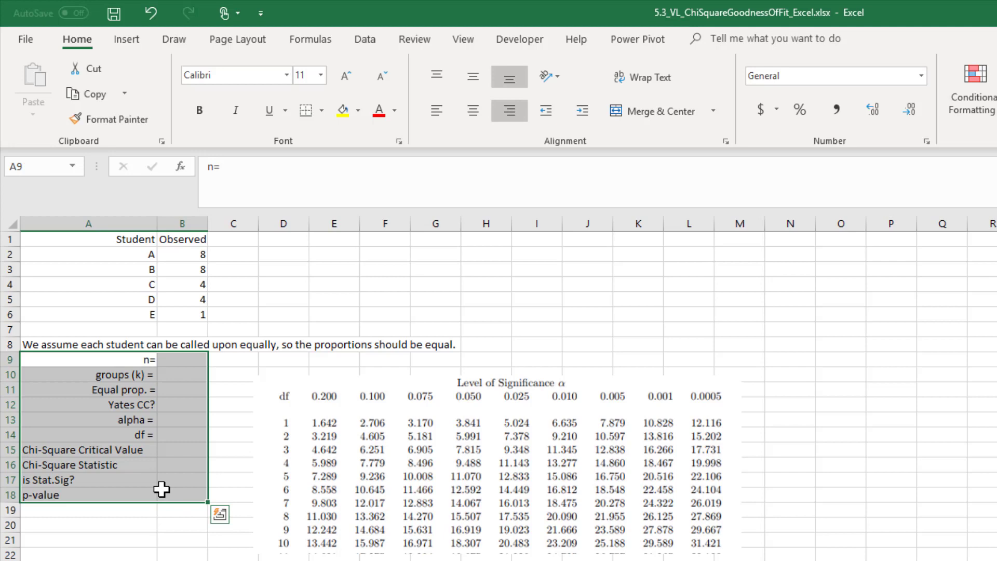
{"action": "left_click", "coordinate": [328, 404]}
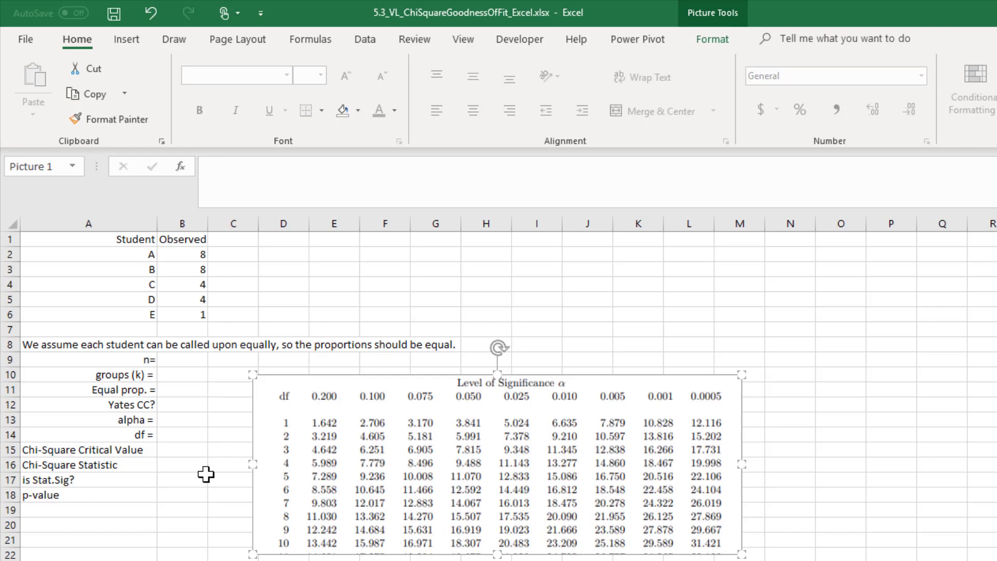
Add the column header "Expected" in cell C1, beside the Observed header
{"action": "left_click", "coordinate": [218, 238]}
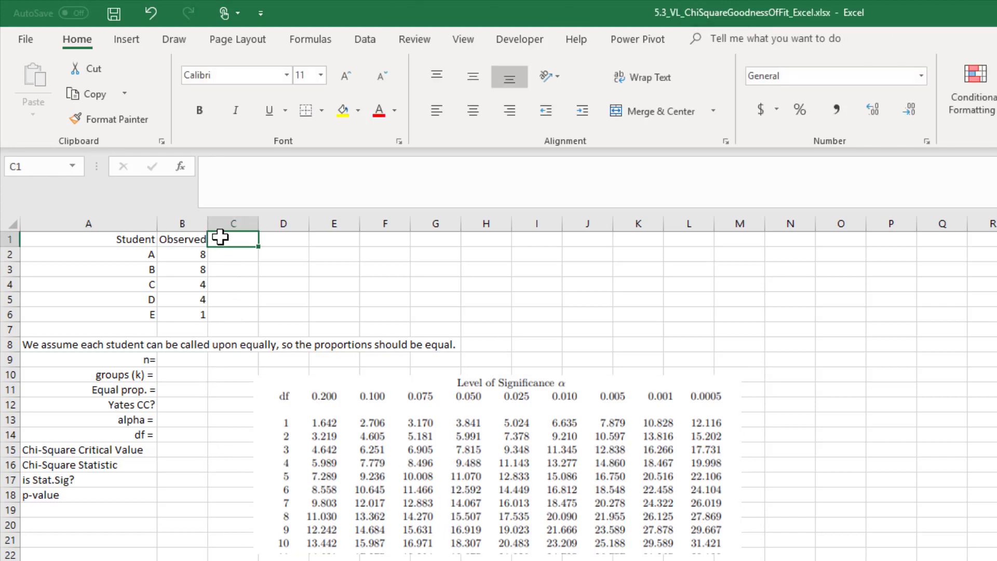
{"action": "type", "text": "Expect"}
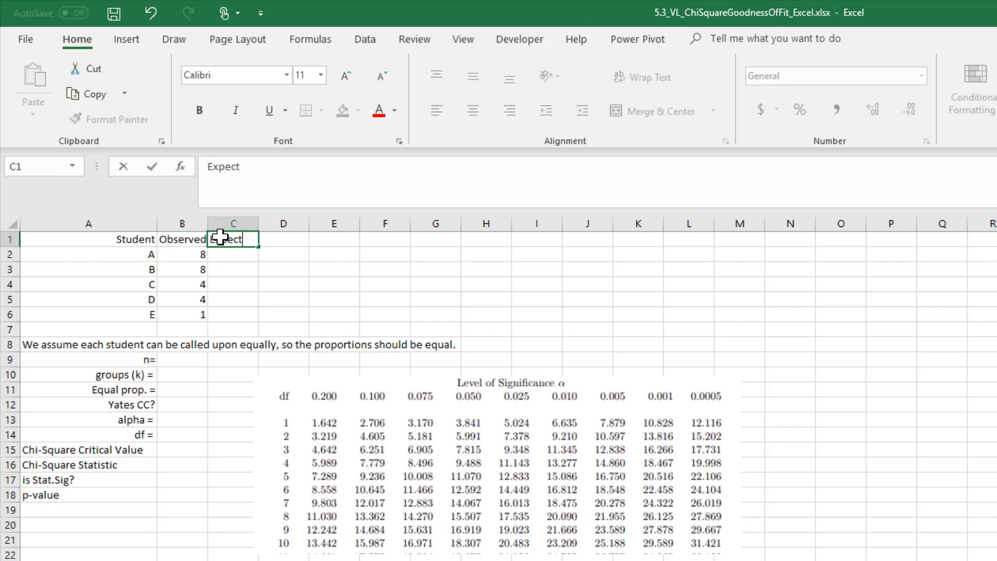
{"action": "type", "text": "ed"}
{"action": "key", "text": "Return"}
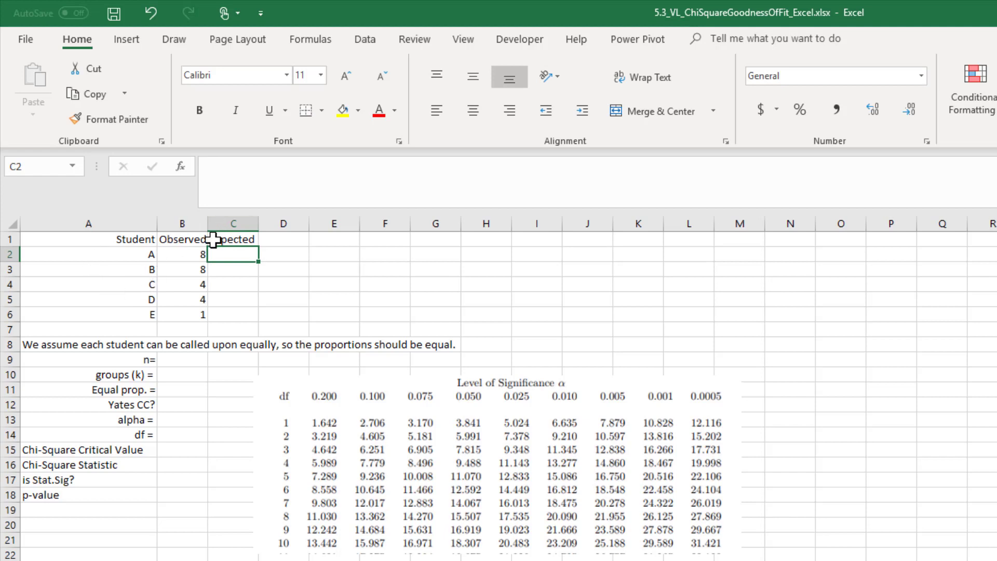
Calculate the sample size n in B9 with a SUM formula over the observed counts B2:B6
{"action": "left_click", "coordinate": [185, 358]}
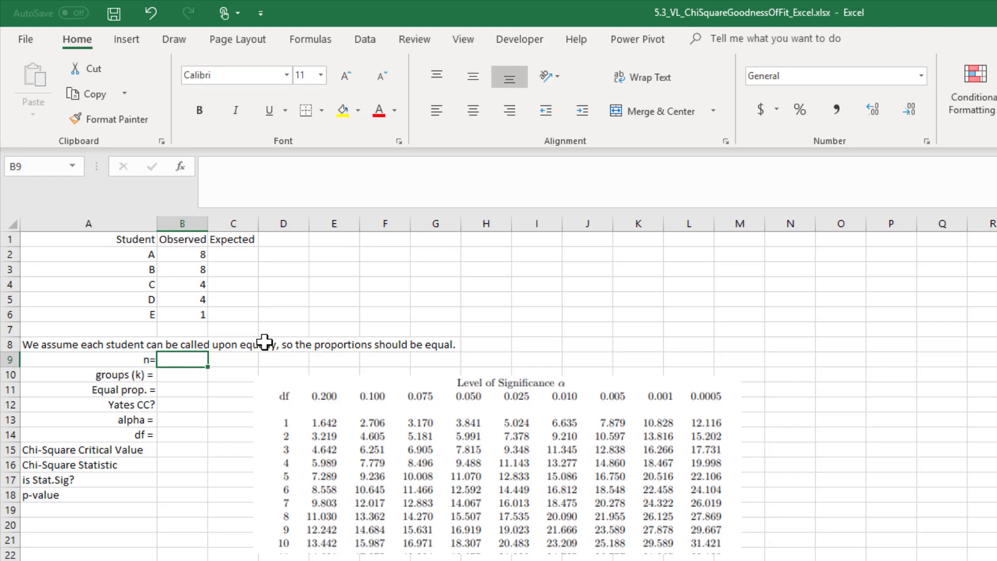
{"action": "type", "text": "=sum("}
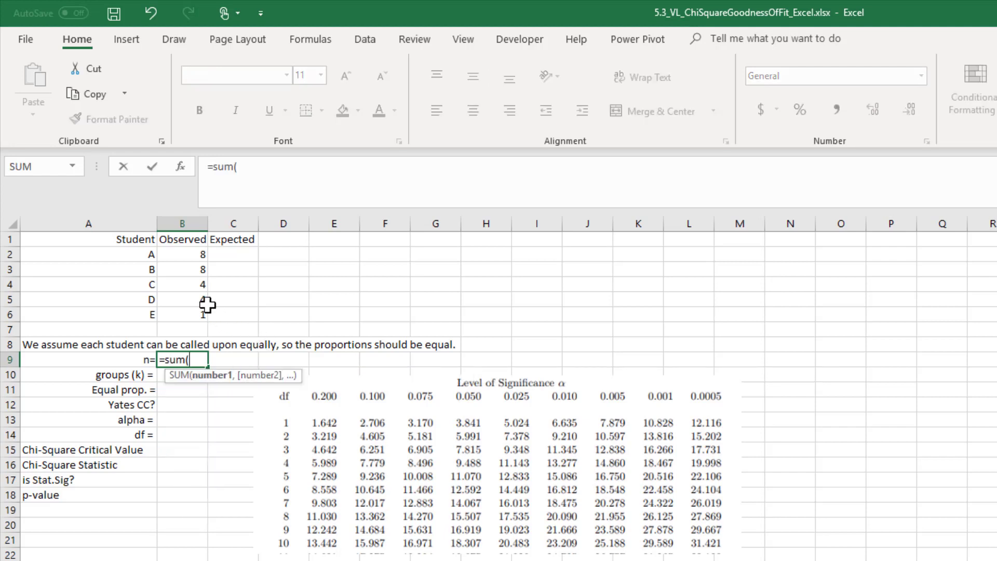
{"action": "left_click_drag", "start_coordinate": [187, 254], "coordinate": [183, 317]}
{"action": "type", "text": ")"}
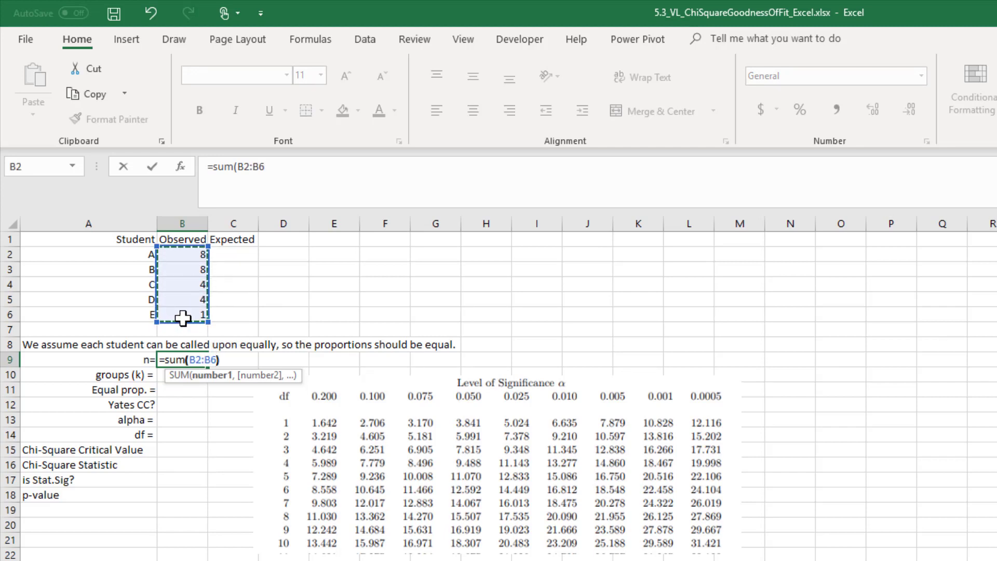
{"action": "key", "text": "Return"}
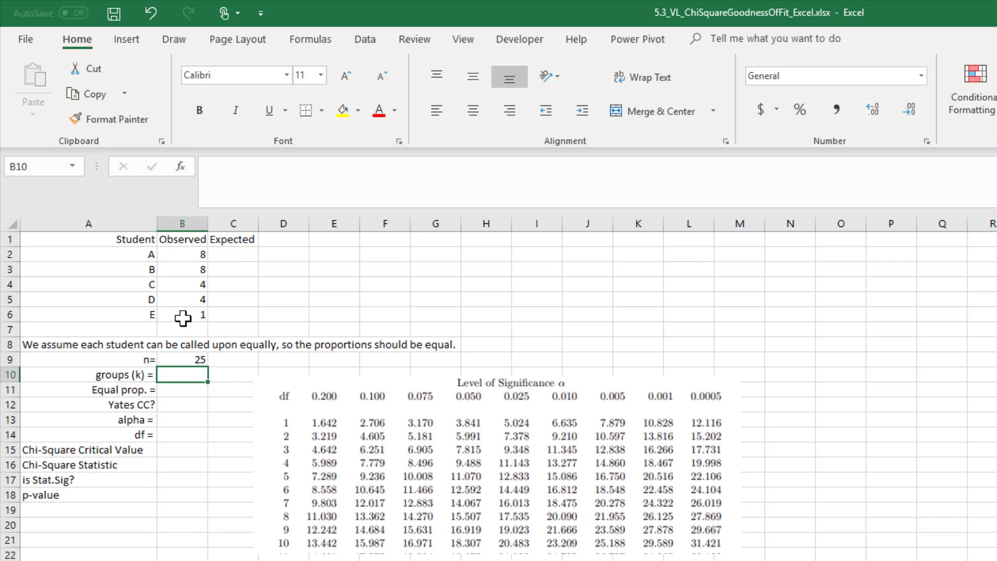
Count the groups (k) in B10 with a COUNTA formula over the student labels A2:A6
{"action": "type", "text": "=coun"}
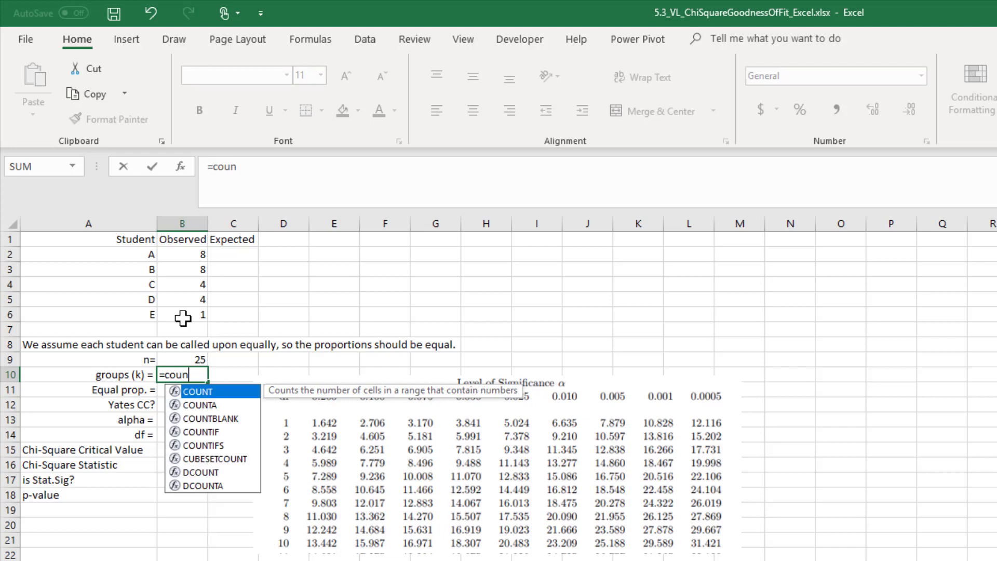
{"action": "type", "text": "ta("}
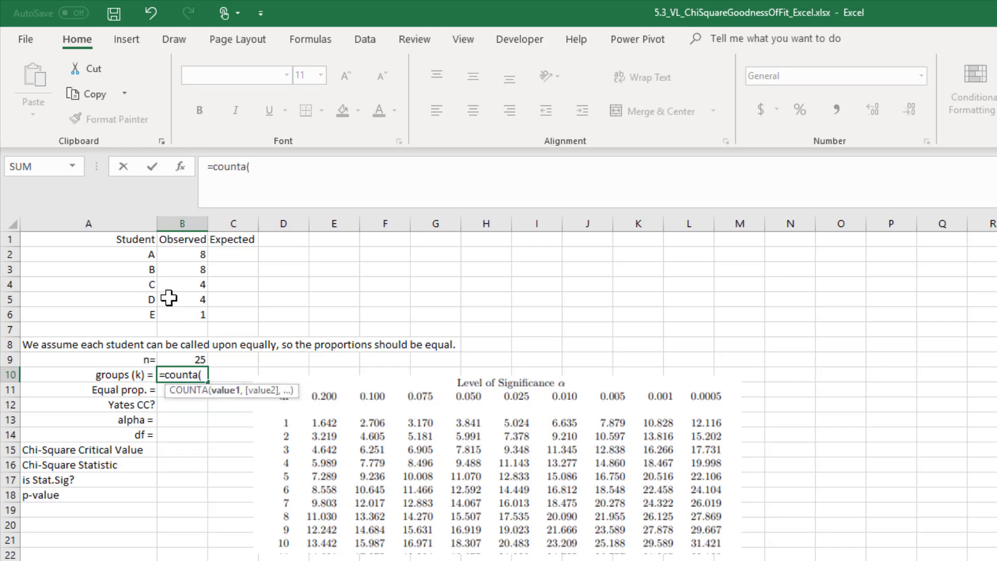
{"action": "left_click_drag", "start_coordinate": [143, 256], "coordinate": [134, 313]}
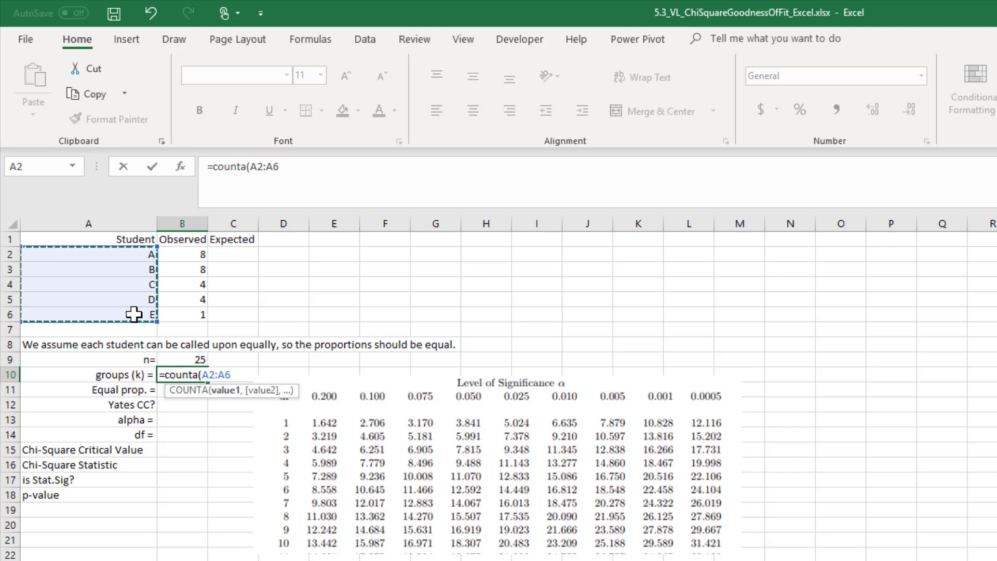
{"action": "type", "text": ")"}
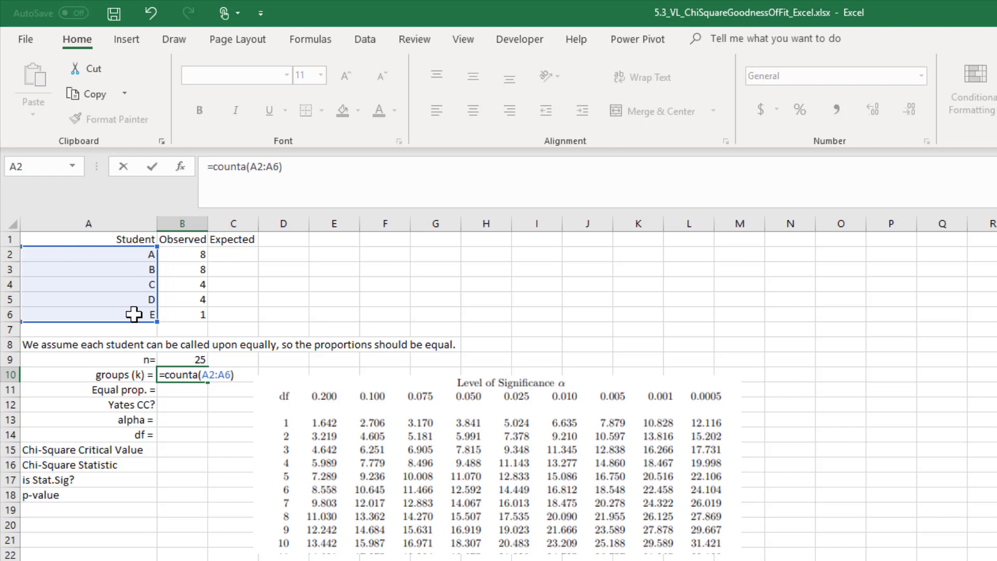
{"action": "key", "text": "Return"}
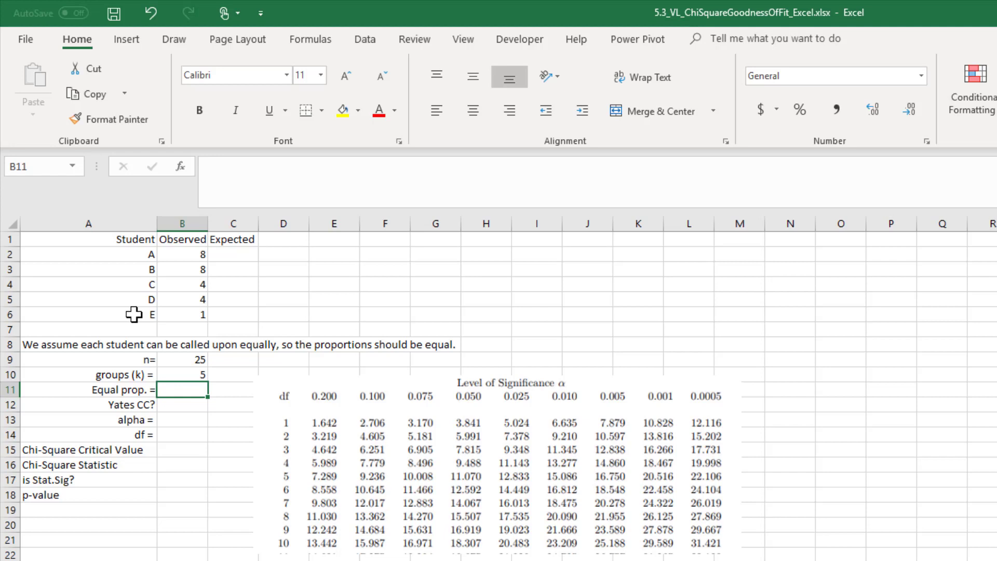
Calculate the equal proportion in B11 by dividing n by the number of groups, =B9/B10
{"action": "type", "text": "="}
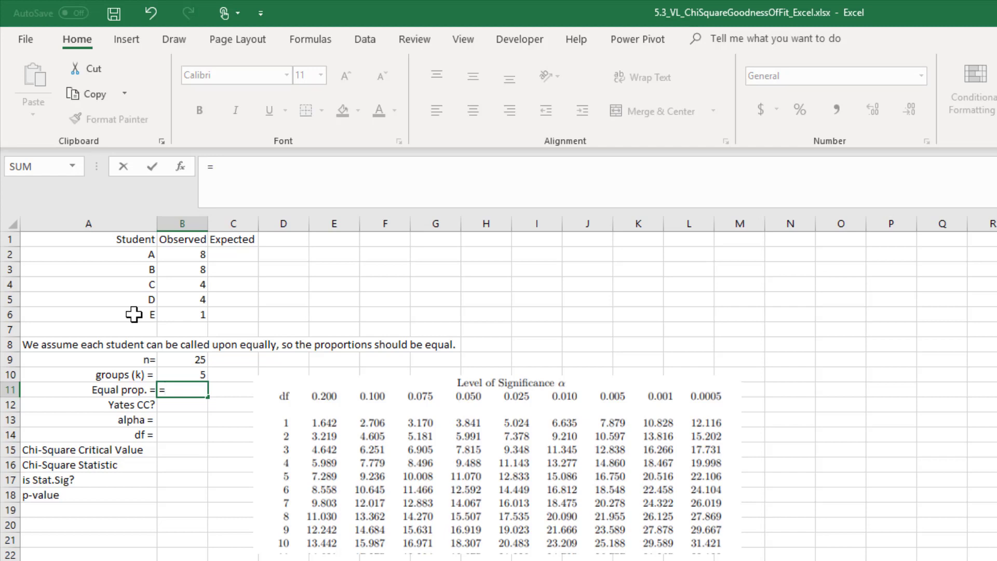
{"action": "left_click", "coordinate": [193, 355]}
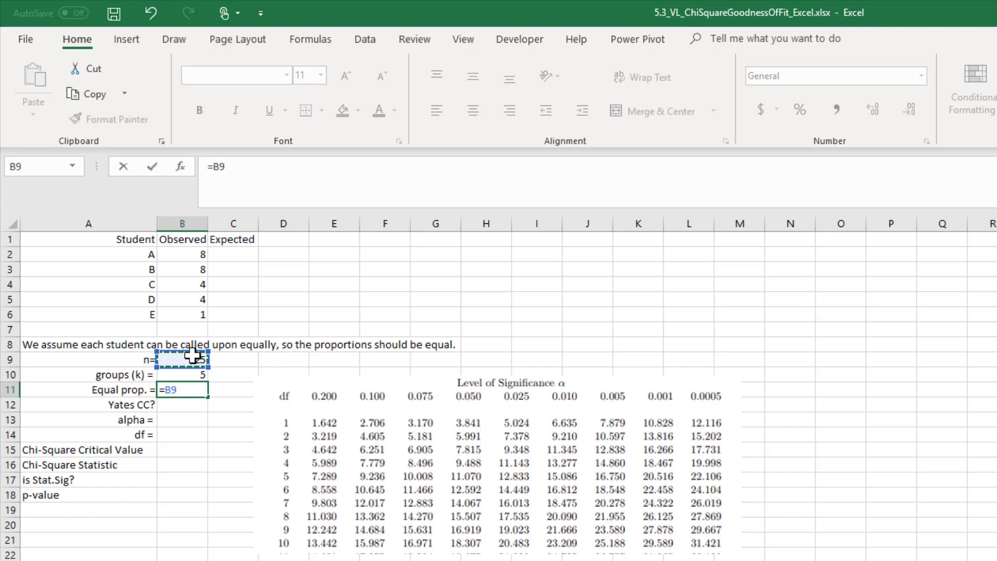
{"action": "type", "text": "/"}
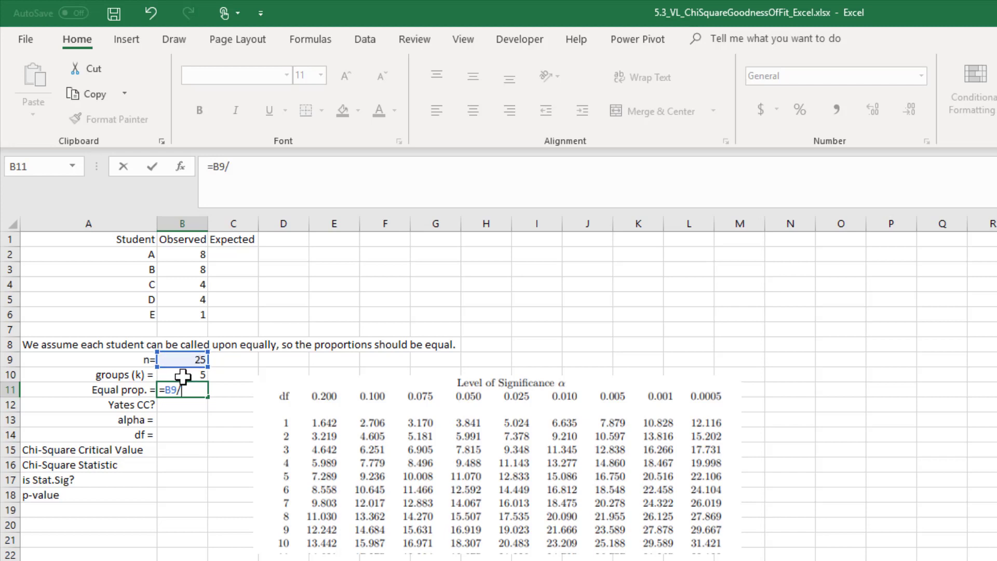
{"action": "left_click", "coordinate": [182, 375]}
{"action": "key", "text": "Return"}
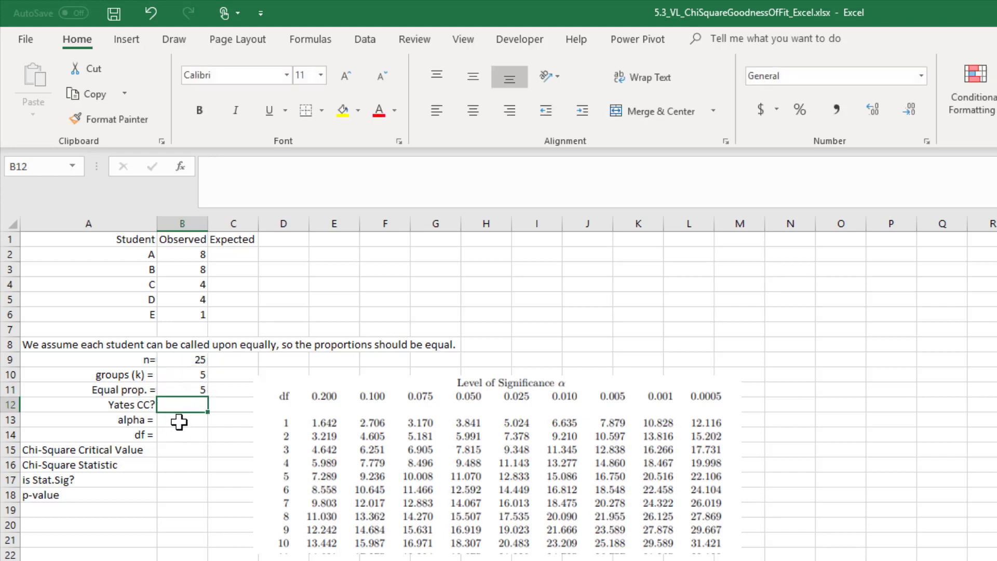
Try to copy the equal proportion from B11 into the Expected cells C2:C6
{"action": "left_click", "coordinate": [185, 390]}
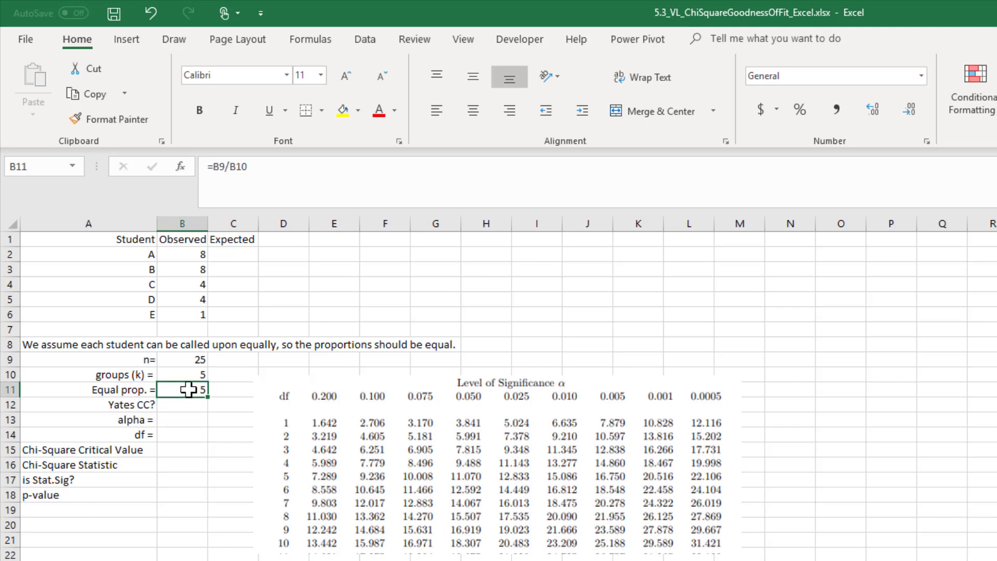
{"action": "key", "text": "ctrl+c"}
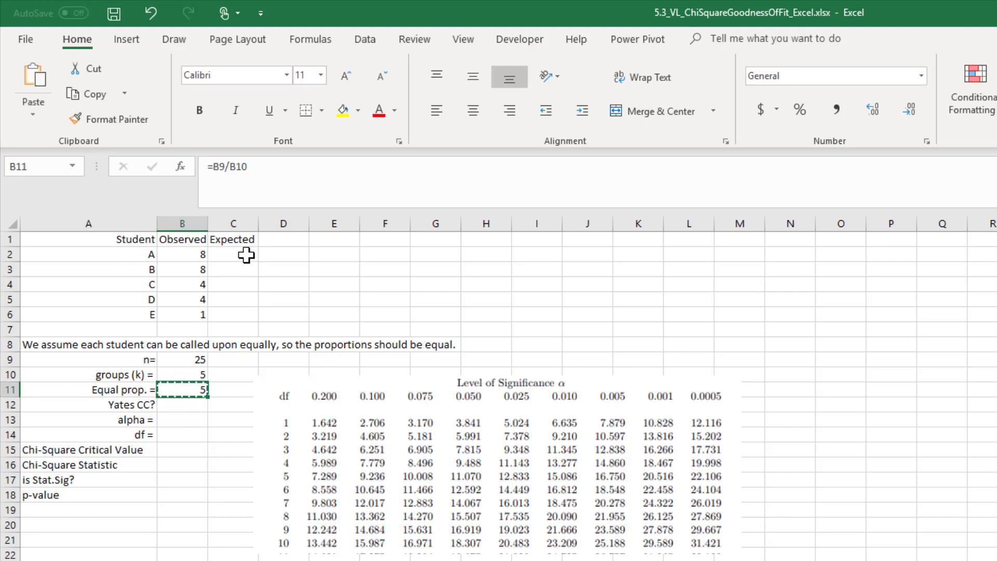
{"action": "left_click_drag", "start_coordinate": [244, 255], "coordinate": [232, 314]}
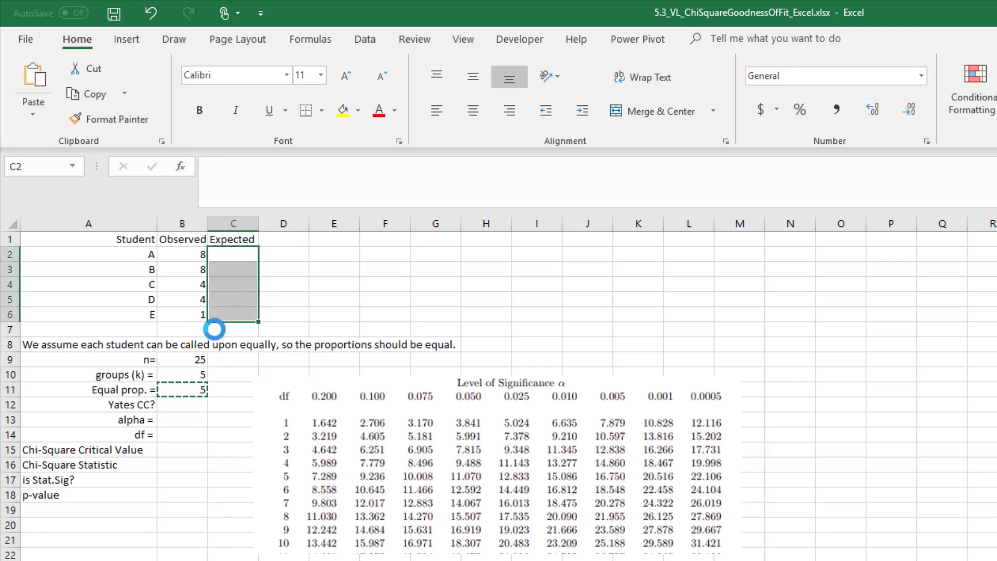
{"action": "key", "text": "ctrl+v"}
{"action": "left_click", "coordinate": [233, 282]}
Enter the expected count 5 for every student from A to E in cells C2:C6
{"action": "left_click", "coordinate": [240, 254]}
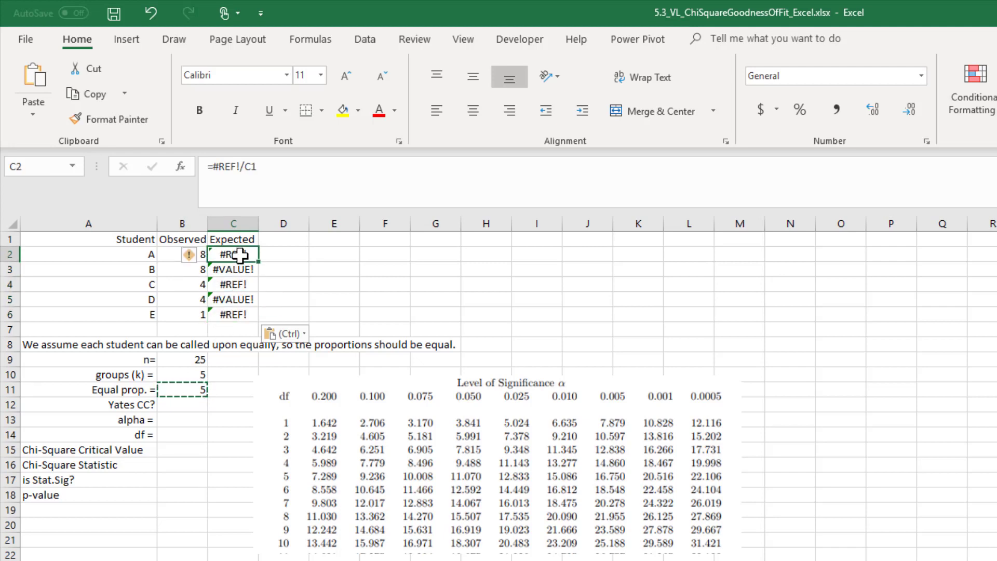
{"action": "type", "text": "5"}
{"action": "key", "text": "Return"}
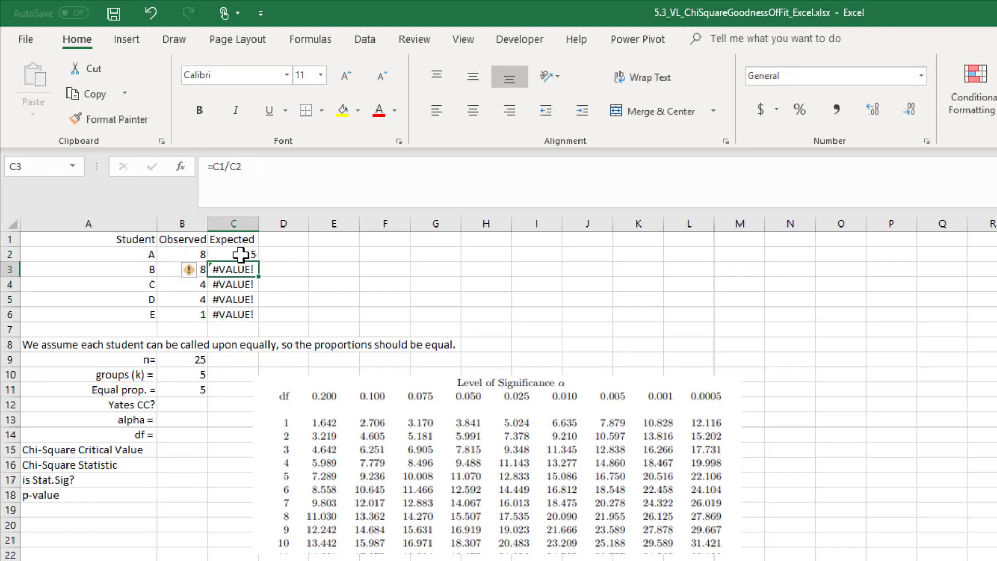
{"action": "type", "text": "5"}
{"action": "key", "text": "Return"}
{"action": "type", "text": "5"}
{"action": "key", "text": "Return"}
{"action": "type", "text": "5"}
{"action": "key", "text": "Return"}
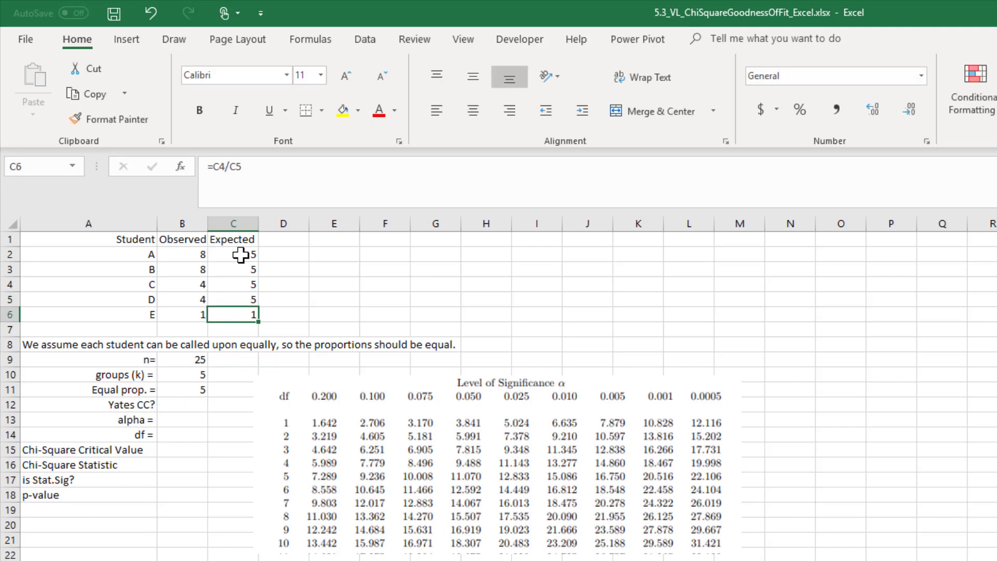
{"action": "type", "text": "5"}
{"action": "key", "text": "Return"}
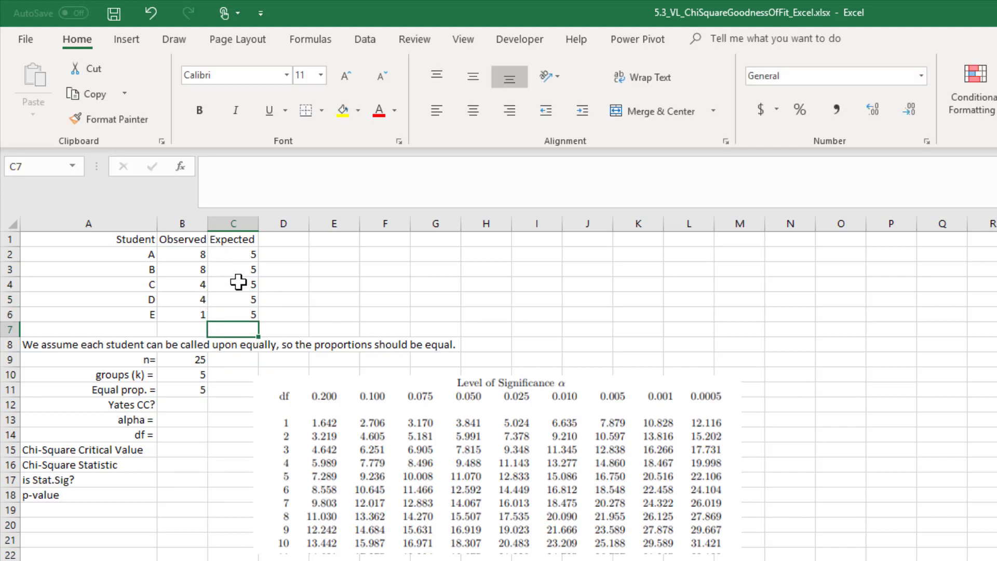
{"action": "left_click", "coordinate": [203, 254]}
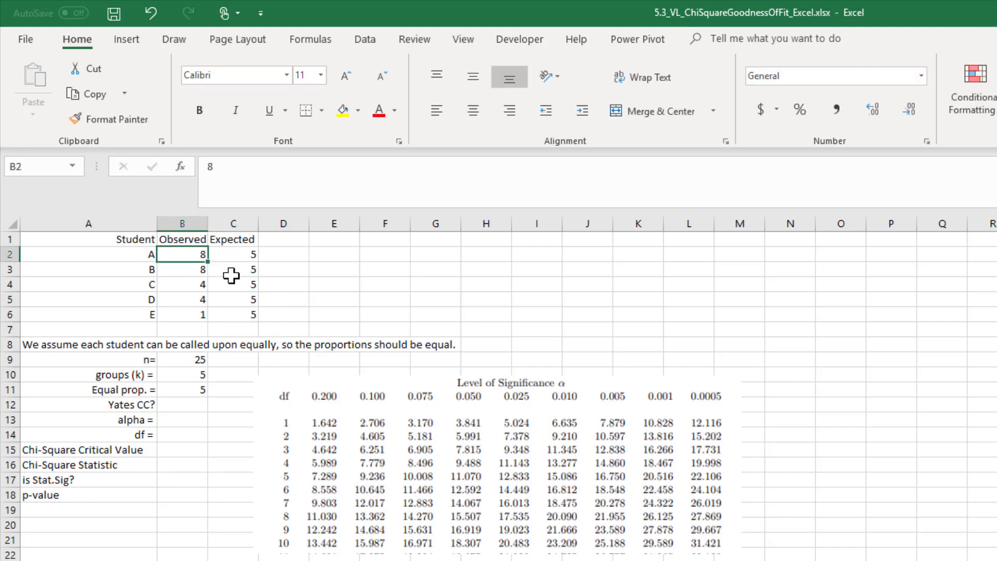
{"action": "left_click", "coordinate": [234, 255]}
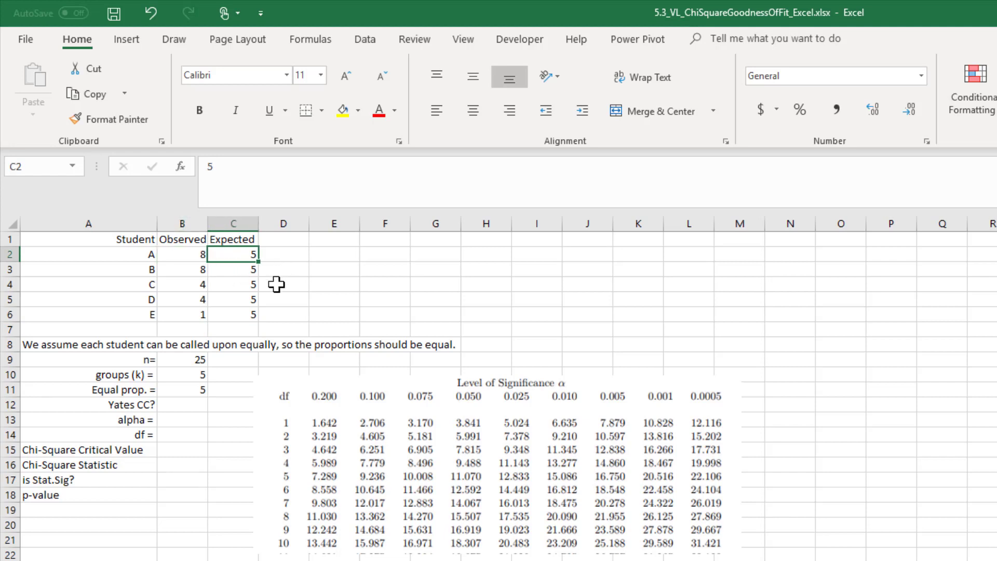
Calculate the degrees of freedom in B14 as the number of groups minus one, =B10-1
{"action": "left_click", "coordinate": [177, 403]}
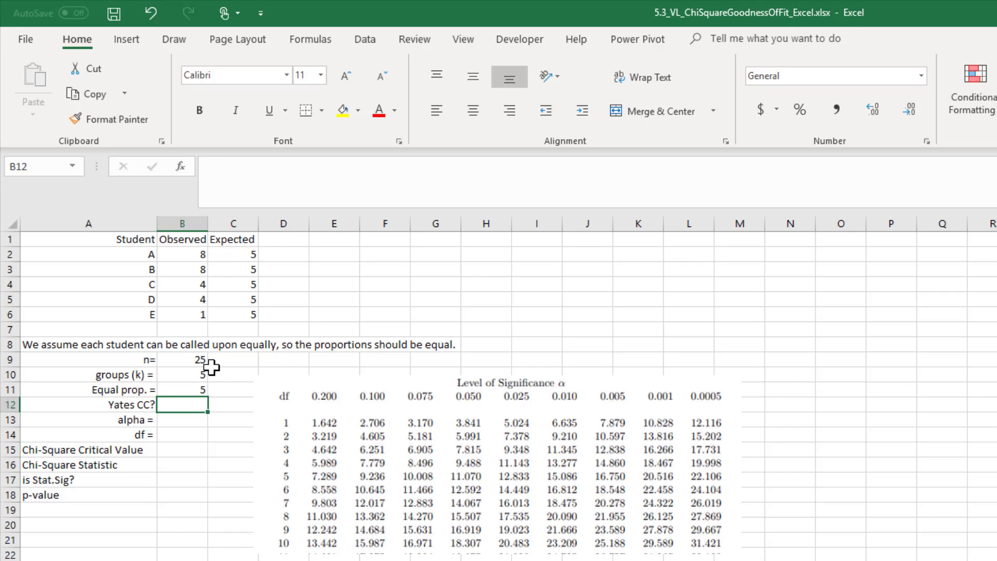
{"action": "key", "text": "Down"}
{"action": "key", "text": "Down"}
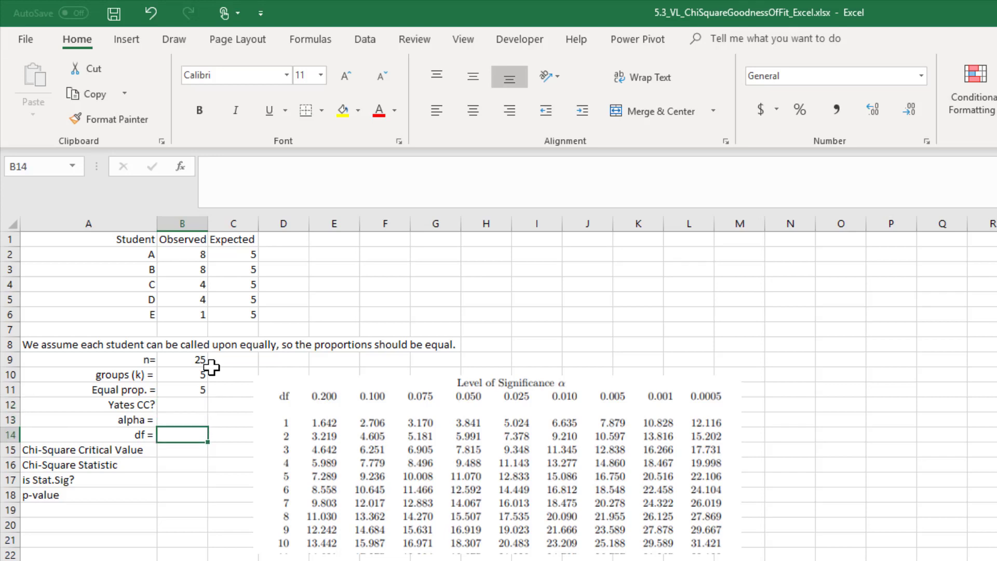
{"action": "type", "text": "="}
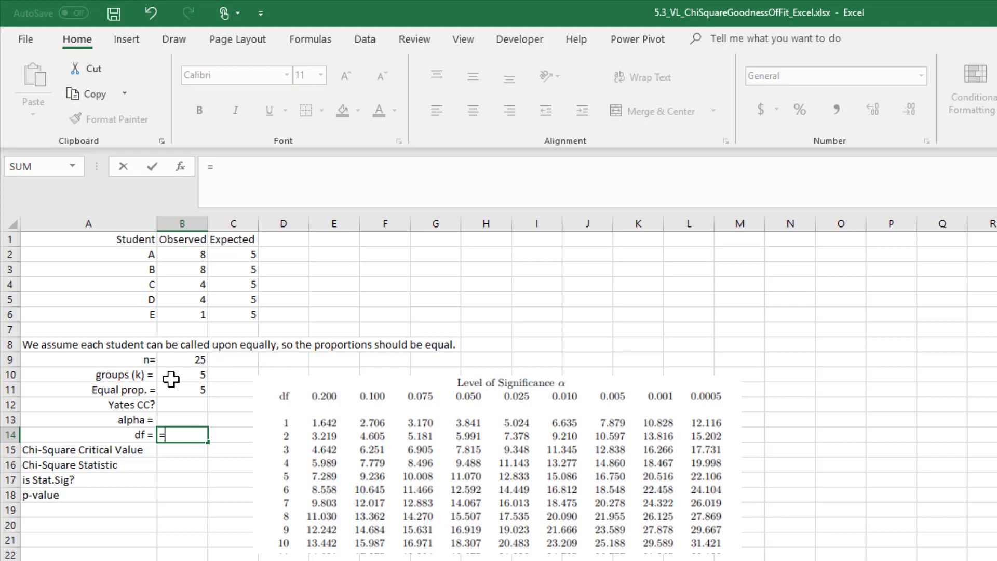
{"action": "left_click", "coordinate": [186, 375]}
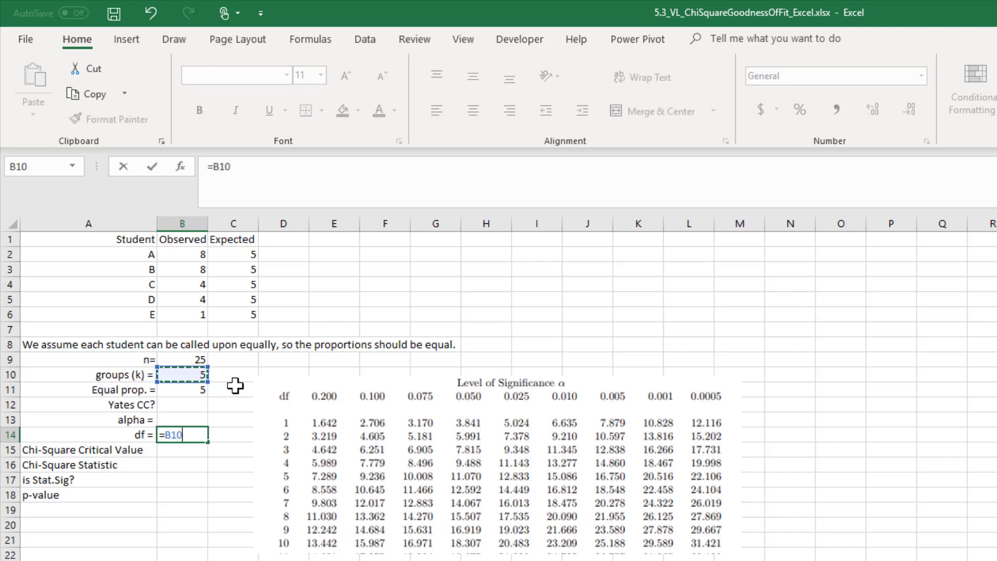
{"action": "type", "text": "-1"}
{"action": "key", "text": "Return"}
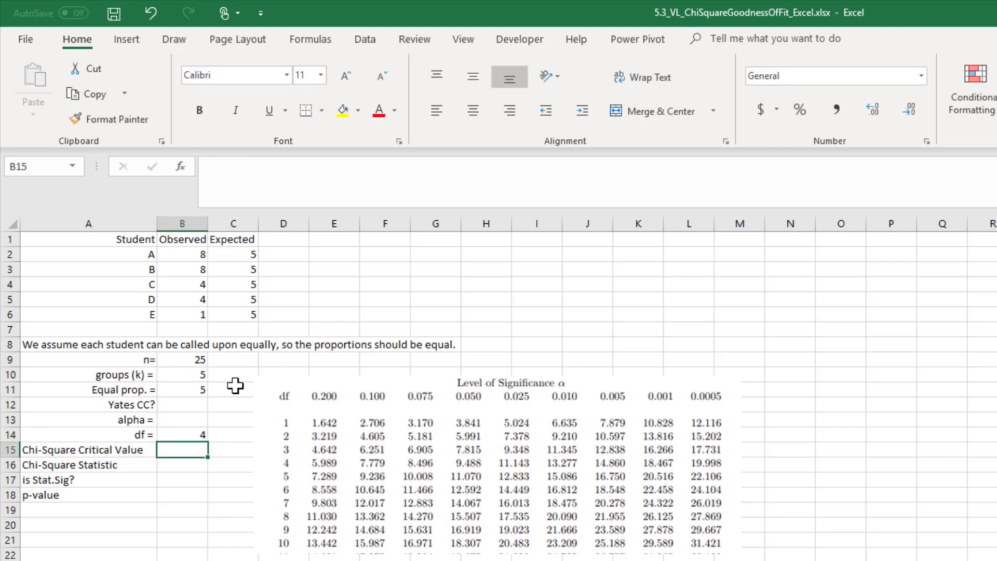
Enter no for the Yates continuity correction in B12 and an alpha of 0.05 in B13
{"action": "key", "text": "Up"}
{"action": "key", "text": "Up"}
{"action": "key", "text": "Up"}
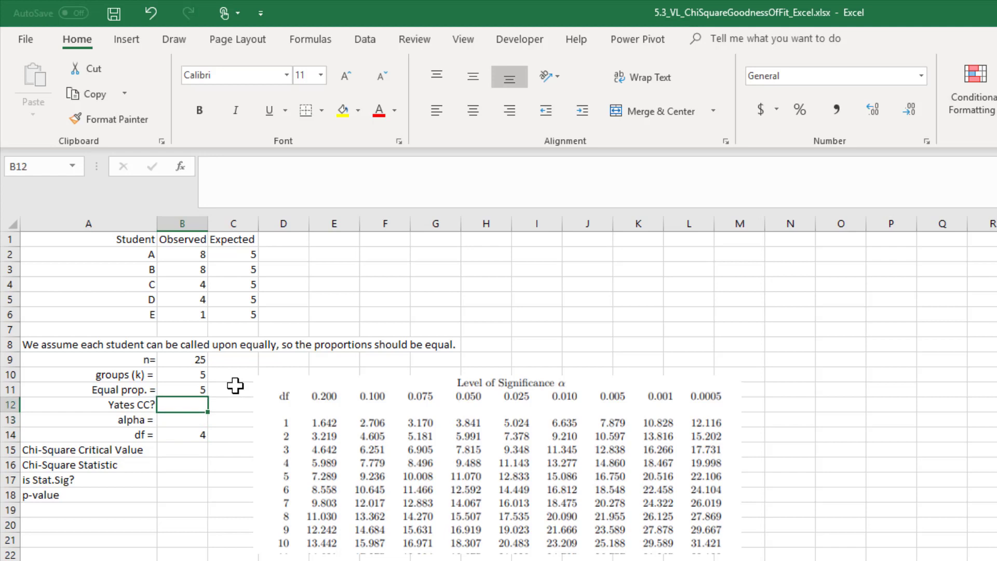
{"action": "type", "text": "no"}
{"action": "key", "text": "Return"}
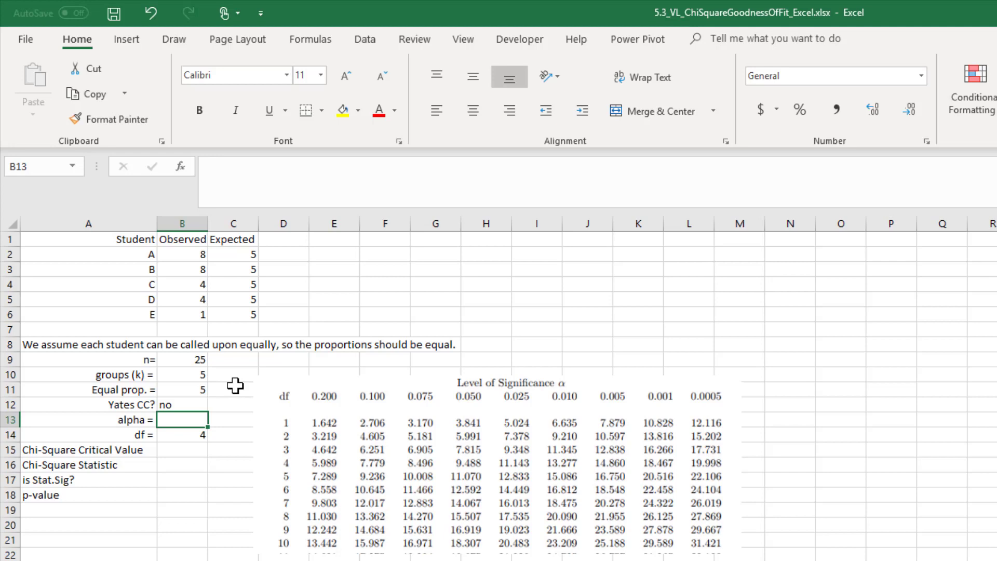
{"action": "type", "text": "0.05"}
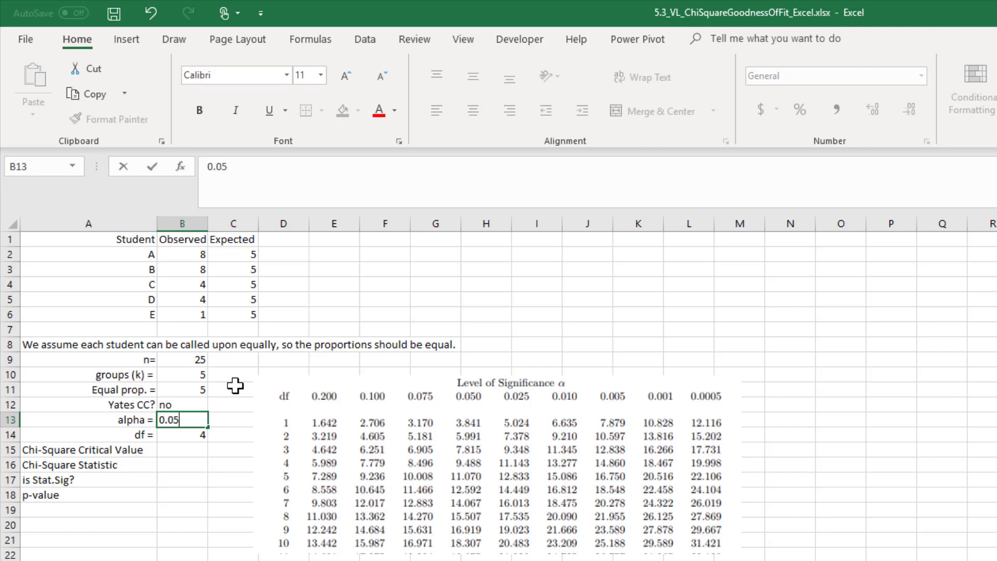
{"action": "key", "text": "ctrl+Return"}
{"action": "key", "text": "Return"}
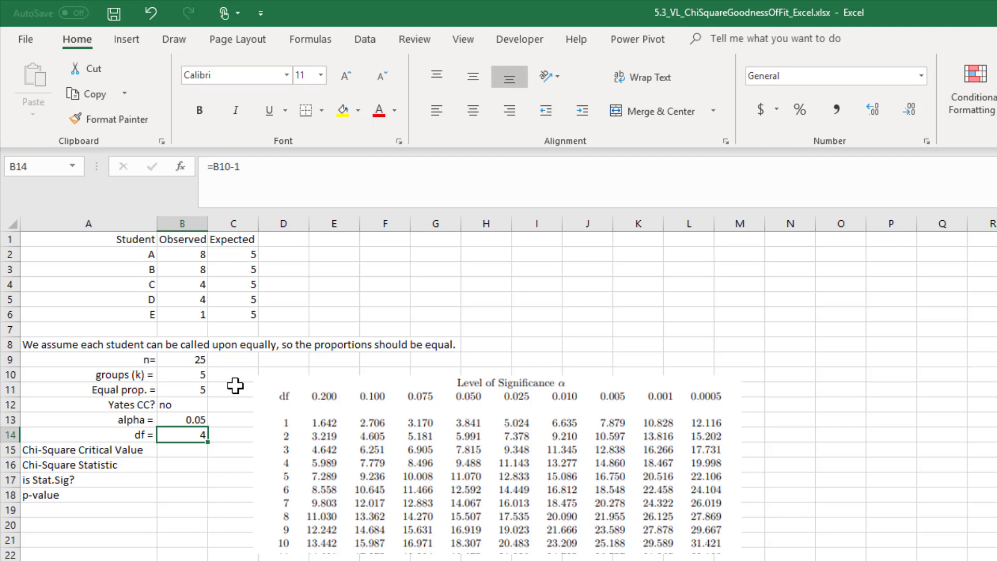
{"action": "key", "text": "Down"}
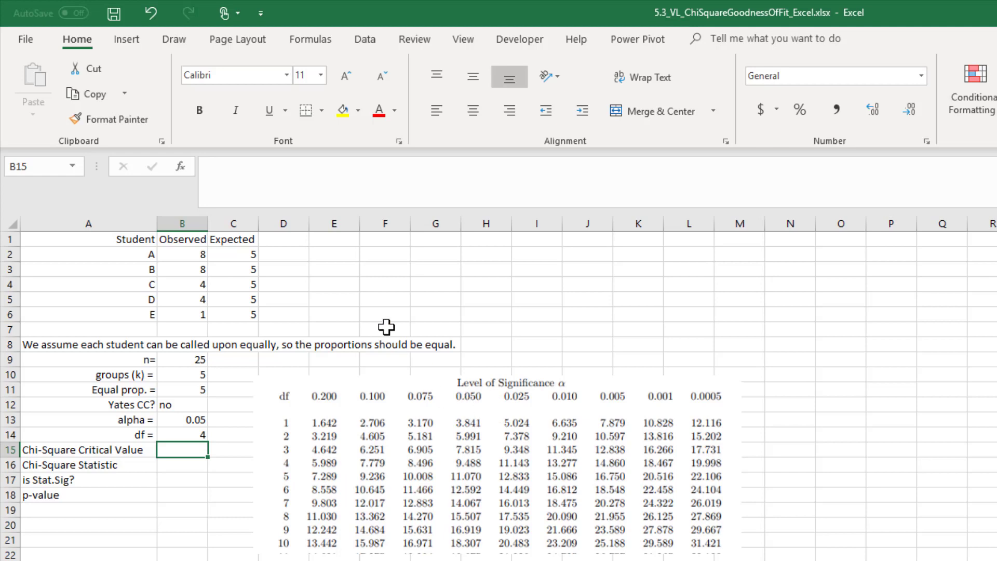
Draw a rectangle over the critical value for df 4 and significance level 0.050 in the chi-square table
{"action": "left_click", "coordinate": [133, 40]}
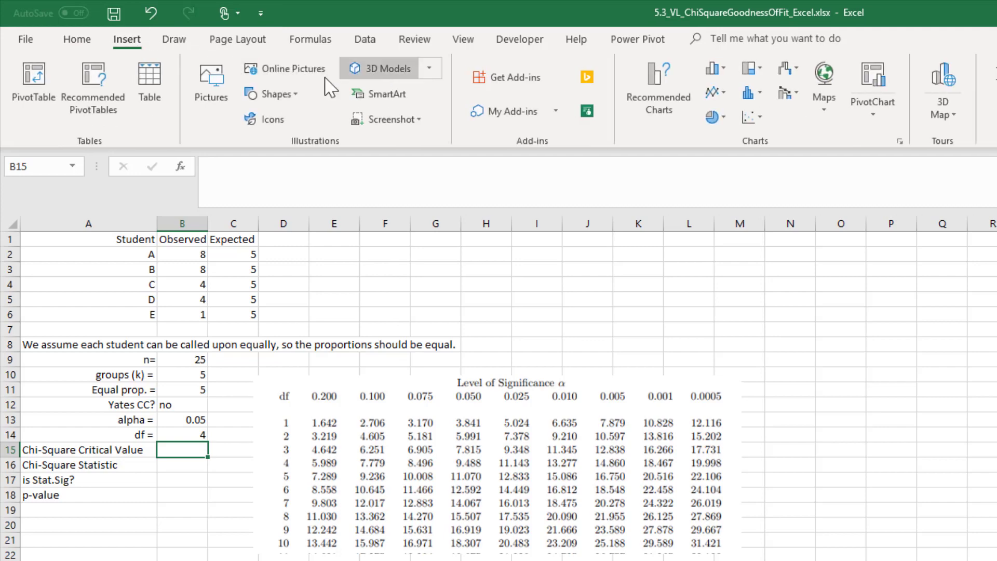
{"action": "left_click", "coordinate": [270, 96]}
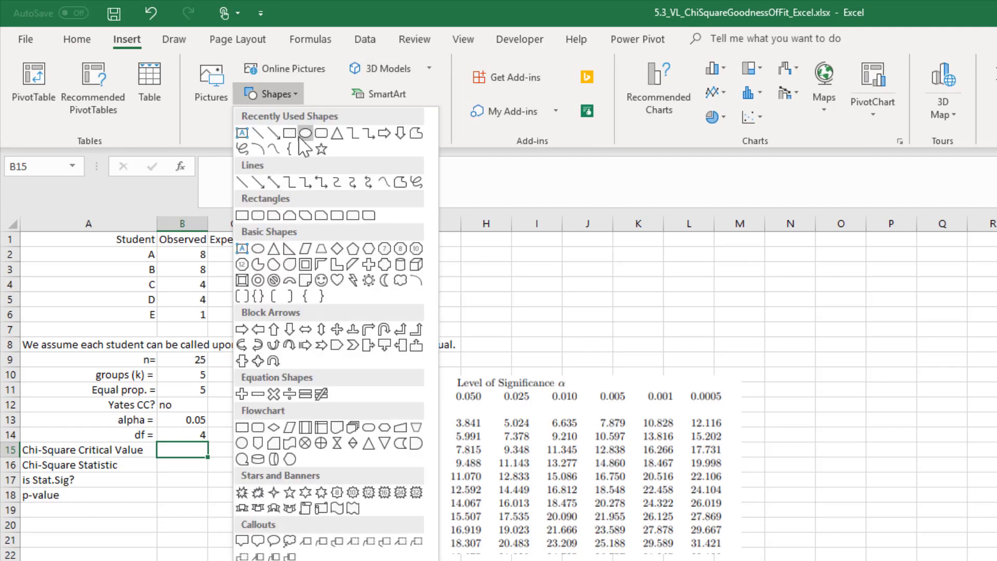
{"action": "left_click", "coordinate": [294, 137]}
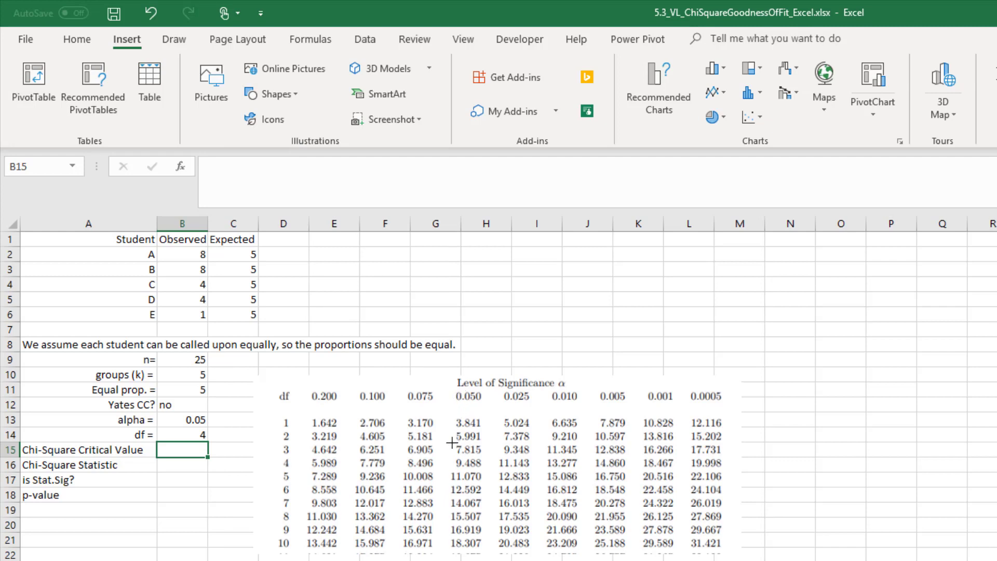
{"action": "left_click_drag", "start_coordinate": [441, 457], "coordinate": [491, 470]}
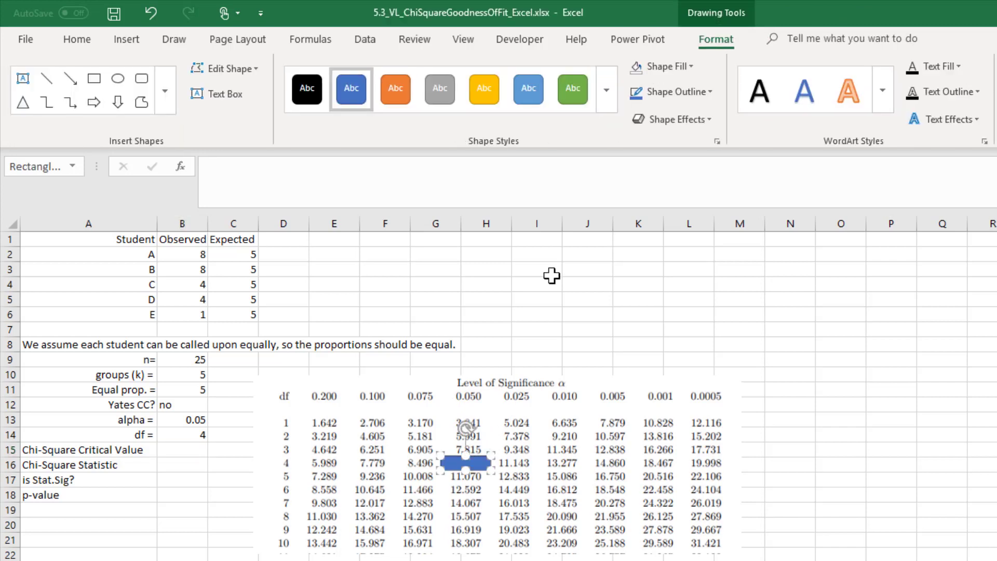
Remove the rectangle's fill, set its outline weight to 4½ pt, and deselect it
{"action": "left_click", "coordinate": [662, 67]}
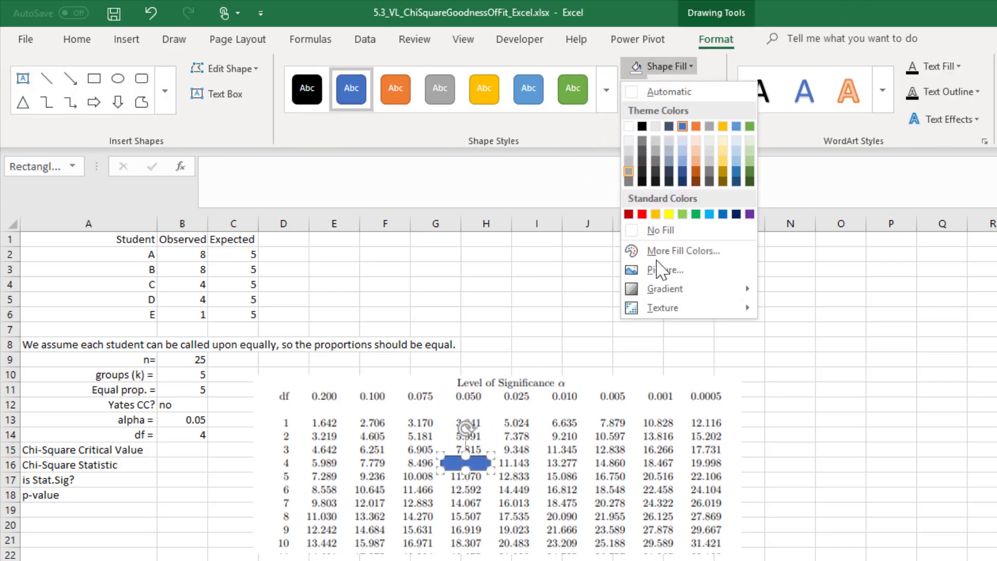
{"action": "left_click", "coordinate": [660, 230]}
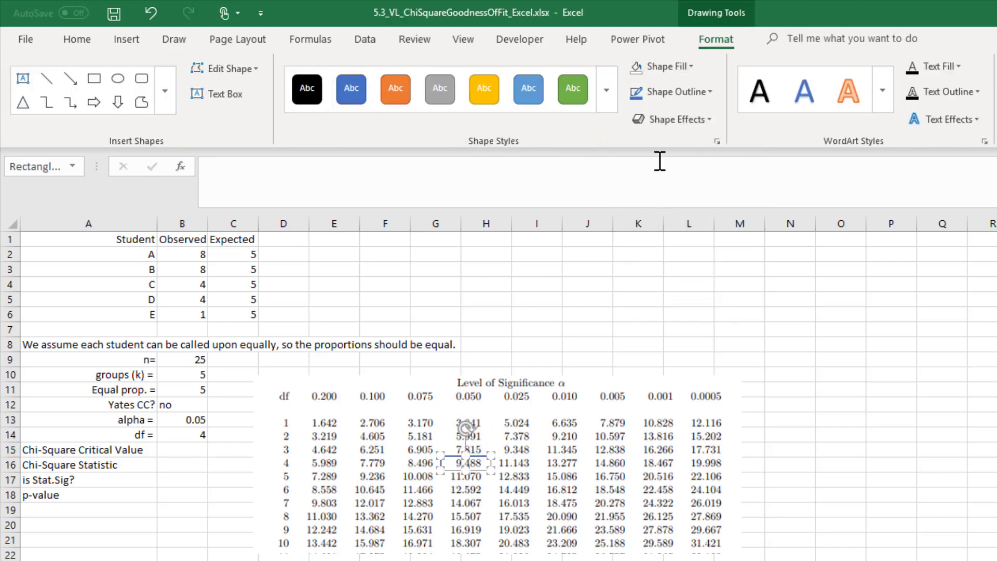
{"action": "left_click", "coordinate": [670, 92]}
{"action": "mouse_move", "coordinate": [701, 299]}
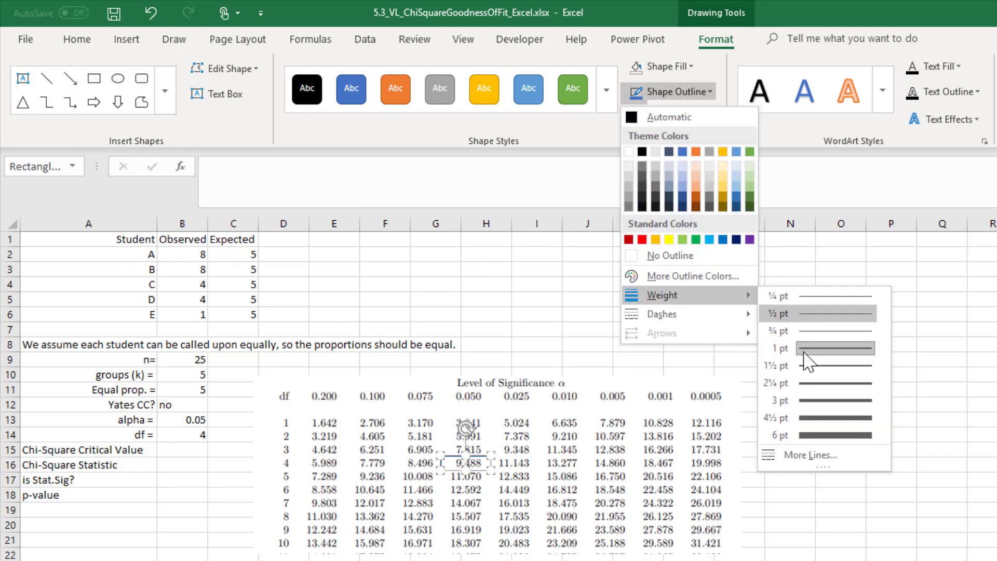
{"action": "left_click", "coordinate": [795, 412]}
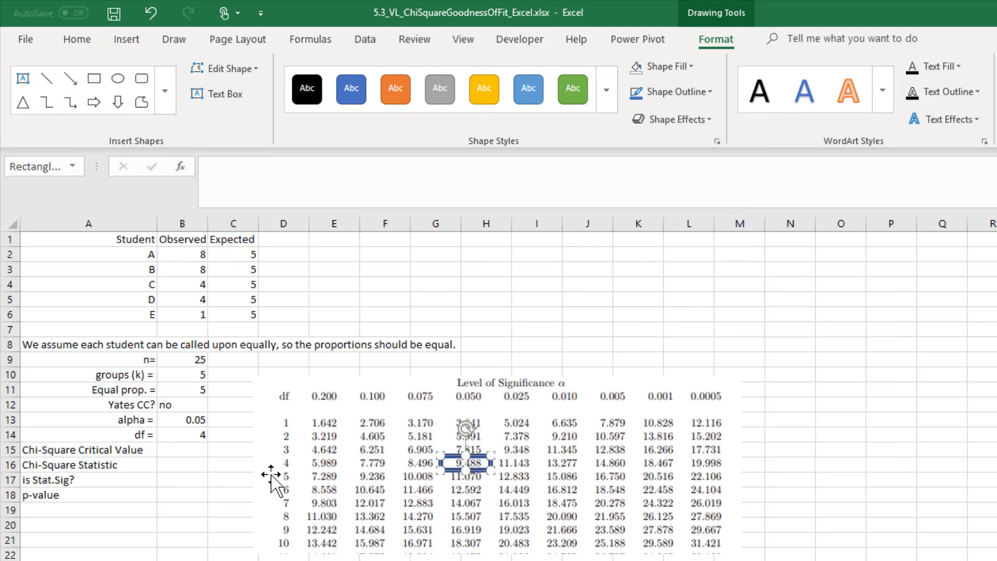
{"action": "left_click", "coordinate": [232, 466]}
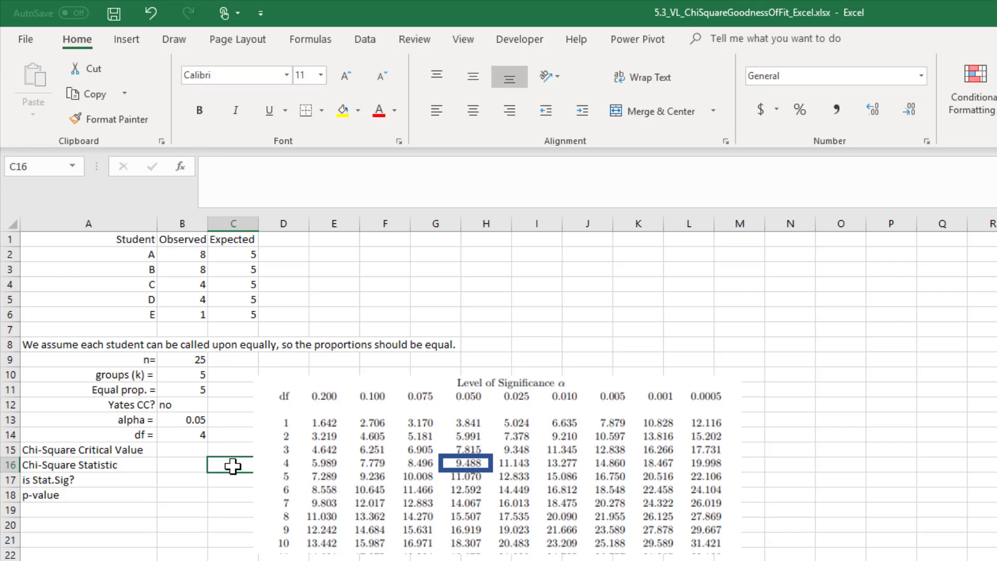
Enter 9.488 as the Chi-Square Critical Value in B15
{"action": "left_click", "coordinate": [196, 450]}
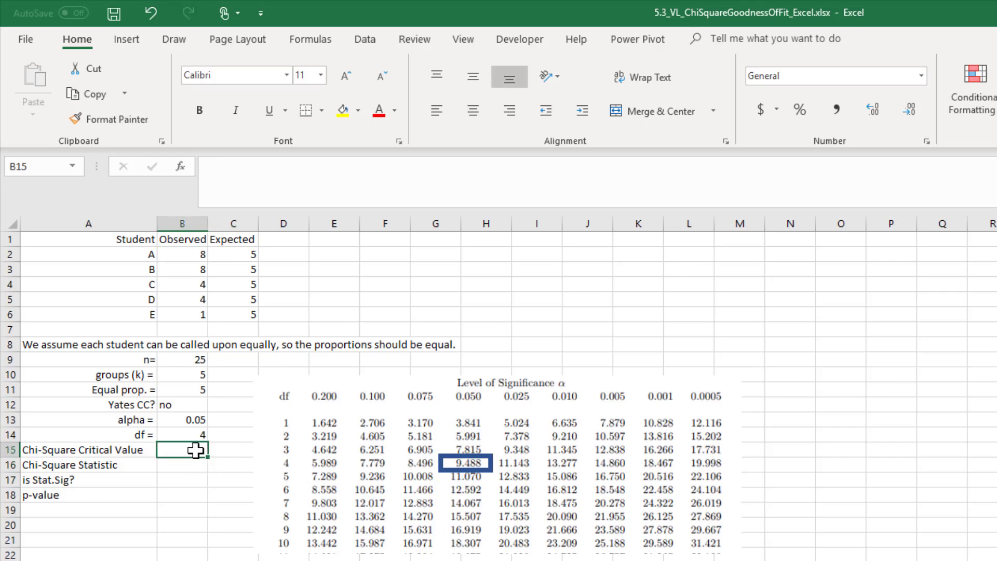
{"action": "type", "text": "9.488"}
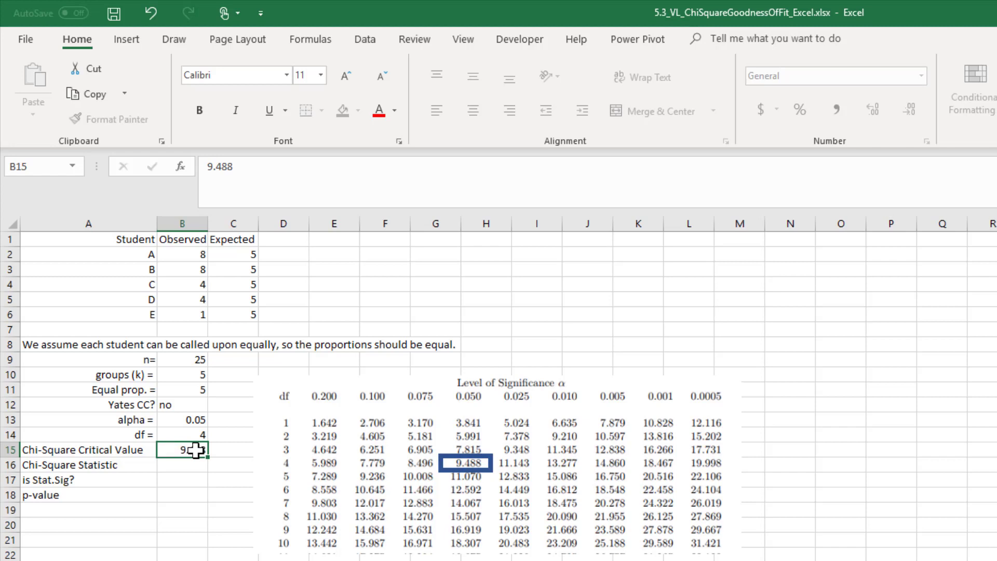
{"action": "key", "text": "Return"}
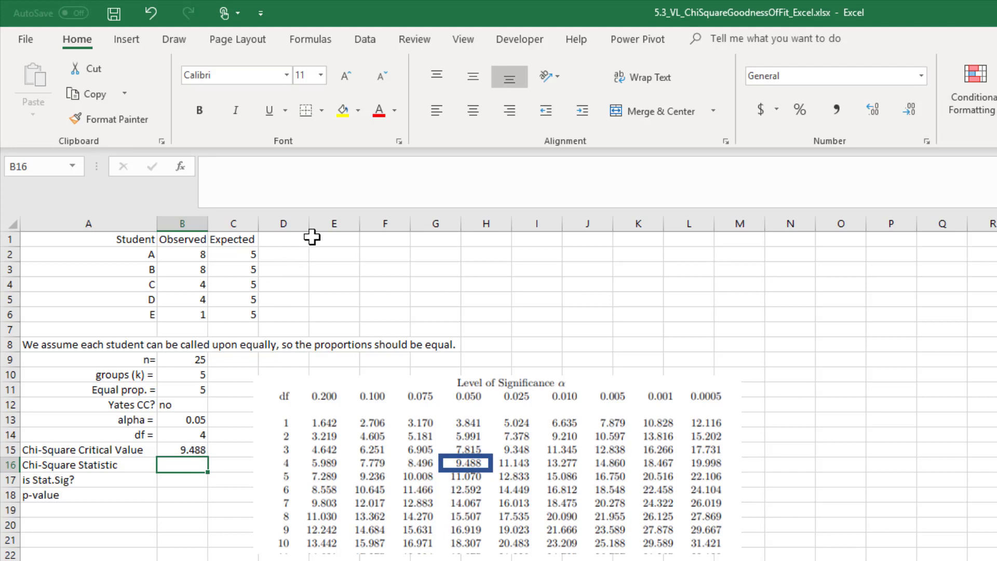
Add the column headings O-E in D1 and (O-E)^2 in E1
{"action": "left_click", "coordinate": [283, 240]}
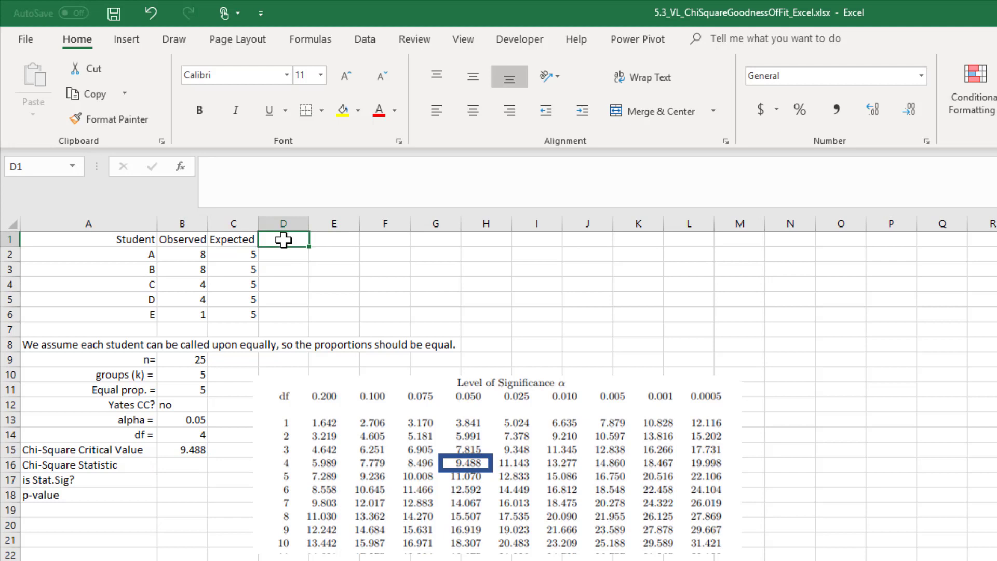
{"action": "type", "text": "O-E"}
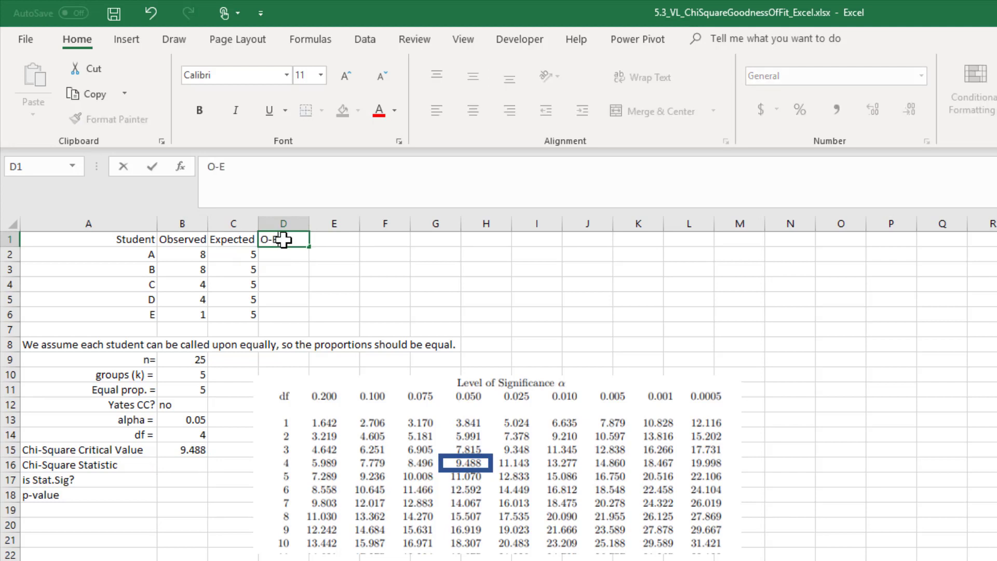
{"action": "key", "text": "Tab"}
{"action": "type", "text": "("}
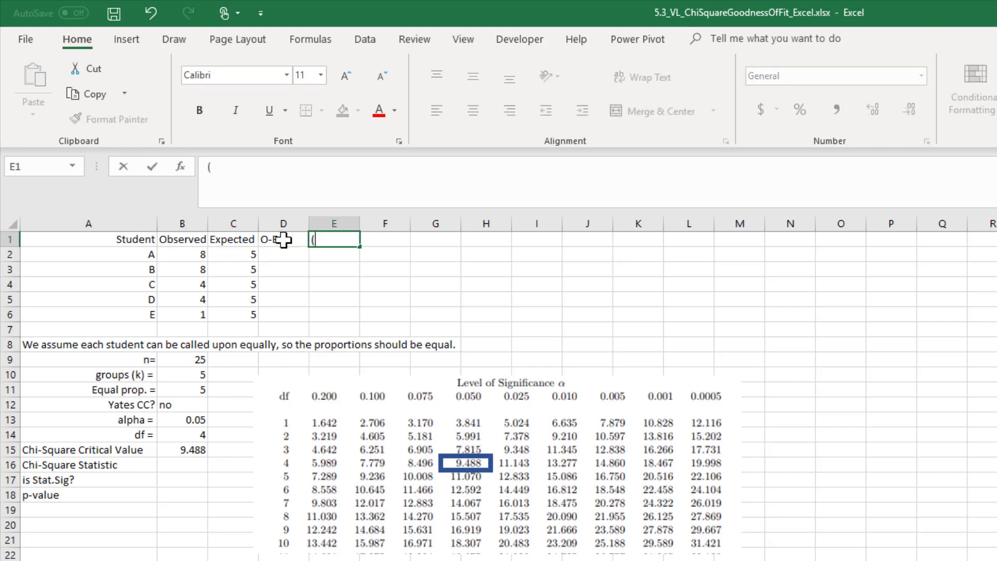
{"action": "type", "text": "O-E)^2"}
{"action": "key", "text": "Tab"}
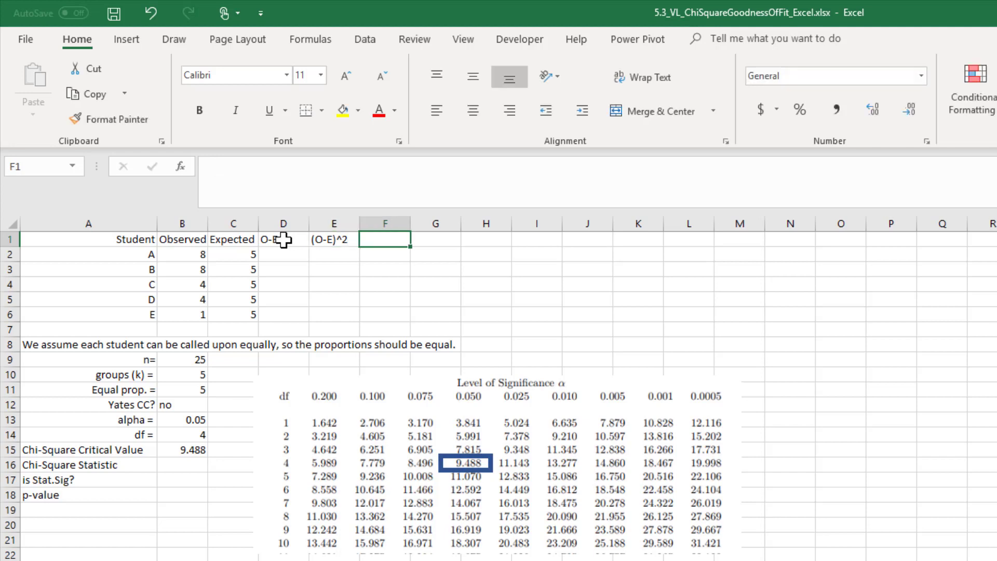
Add the column heading (O-E)^2 /E in F1
{"action": "type", "text": "("}
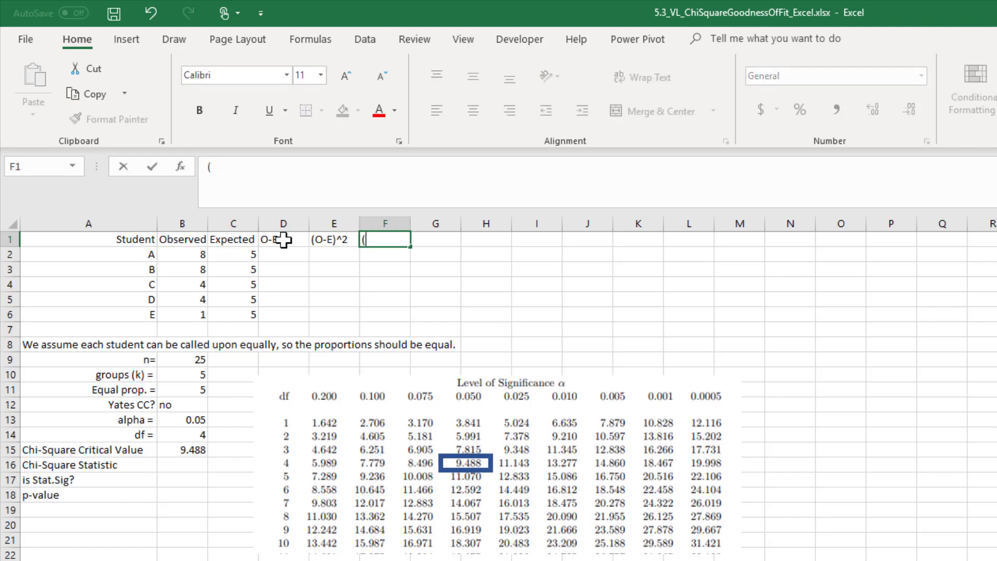
{"action": "type", "text": "O-E)^ /E"}
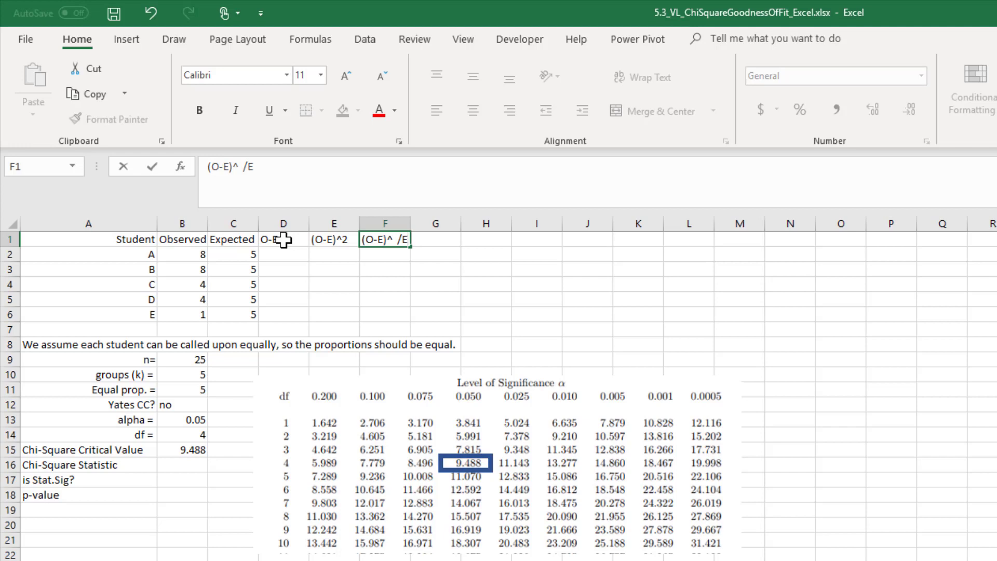
{"action": "key", "text": "BackSpace"}
{"action": "key", "text": "BackSpace"}
{"action": "key", "text": "BackSpace"}
{"action": "key", "text": "BackSpace"}
{"action": "type", "text": "^2  /E"}
{"action": "key", "text": "Return"}
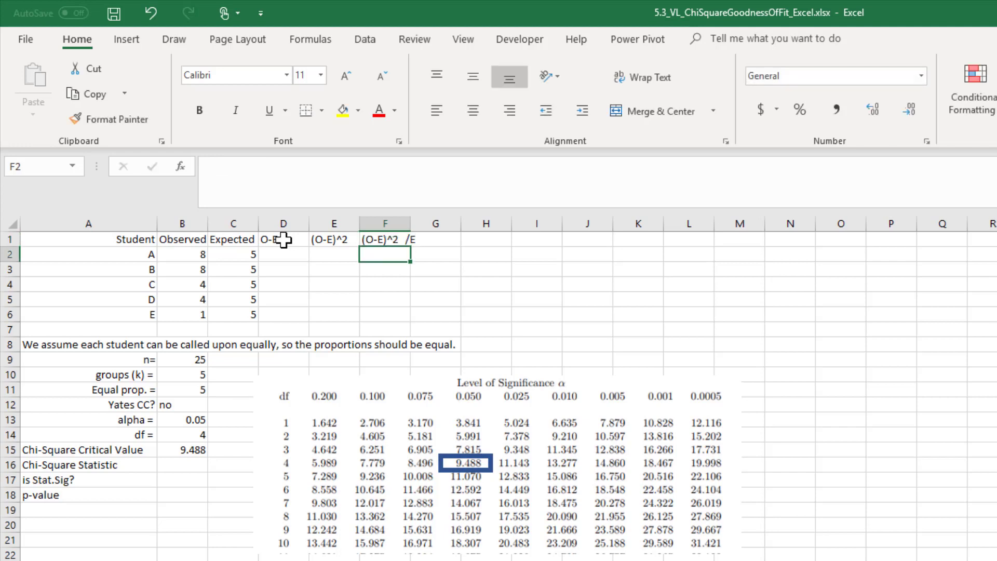
Calculate student A's observed minus expected difference in D2 with =B2-C2
{"action": "key", "text": "Left"}
{"action": "key", "text": "Left"}
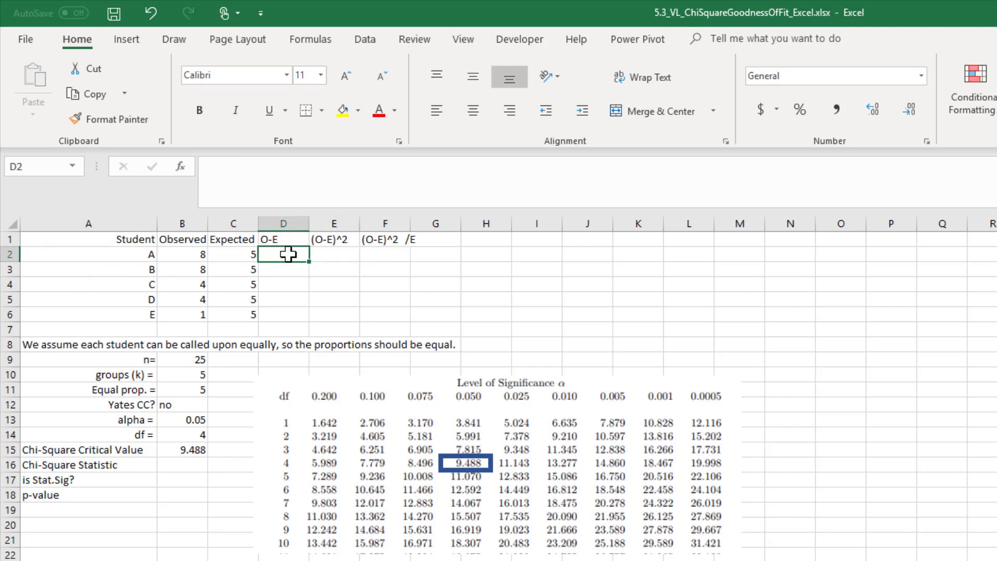
{"action": "type", "text": "="}
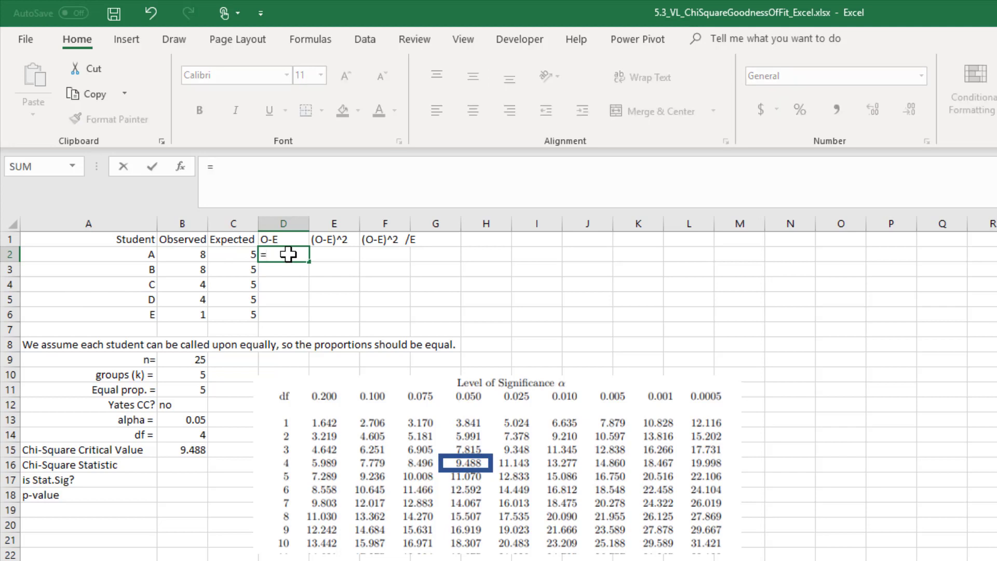
{"action": "left_click", "coordinate": [202, 253]}
{"action": "type", "text": "-"}
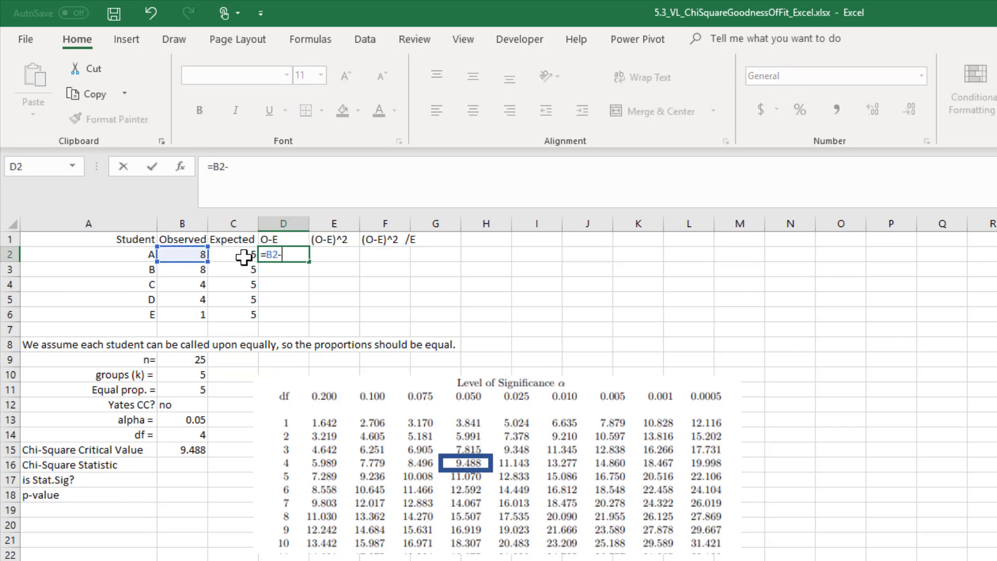
{"action": "left_click", "coordinate": [244, 256]}
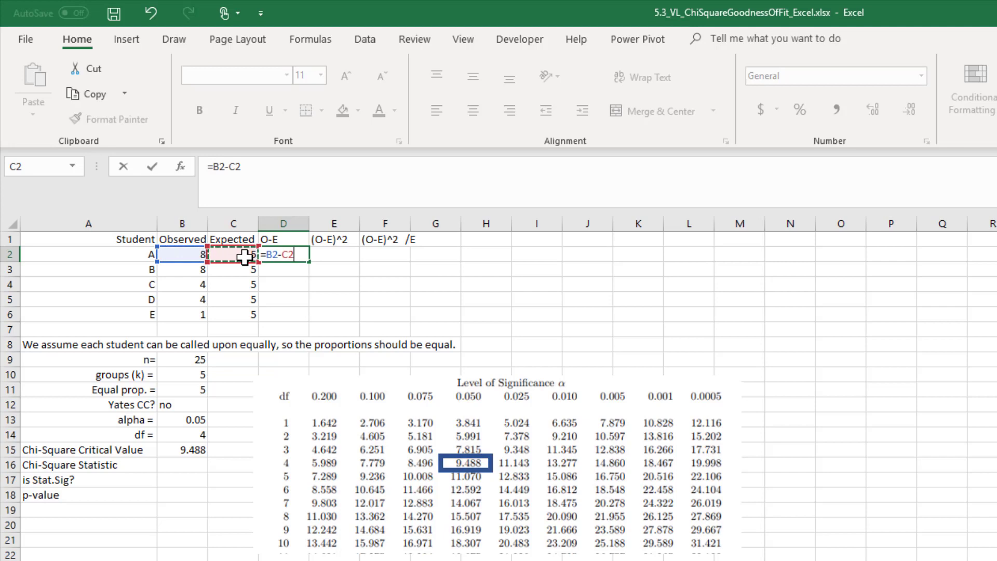
{"action": "key", "text": "Return"}
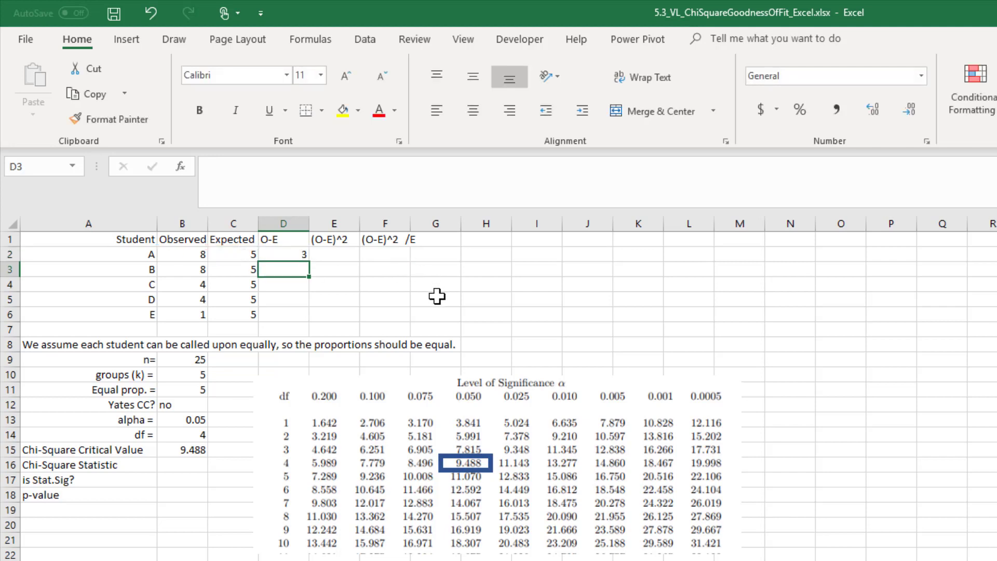
Square student A's difference in E2 with the formula =D2^2
{"action": "key", "text": "Up"}
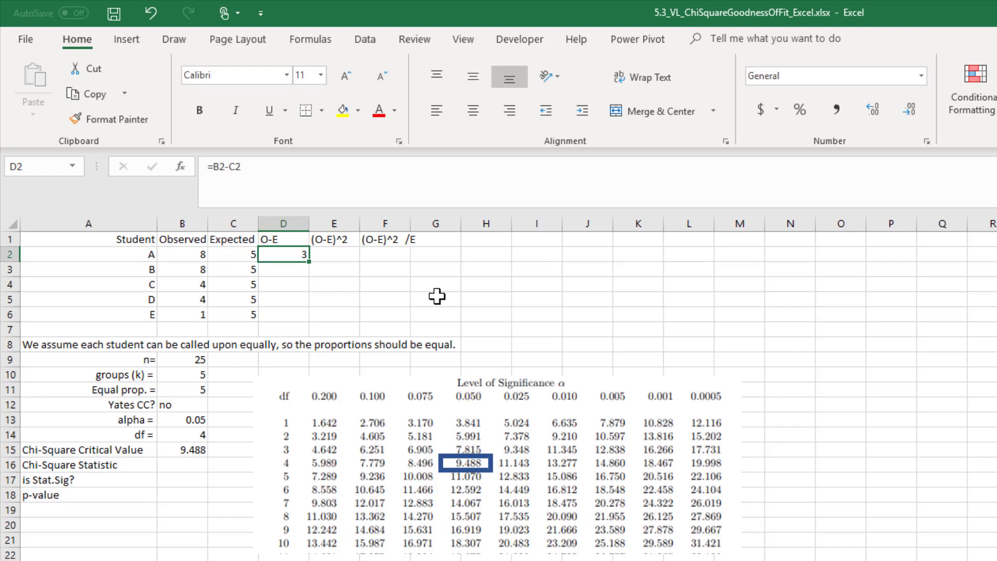
{"action": "key", "text": "ctrl+c"}
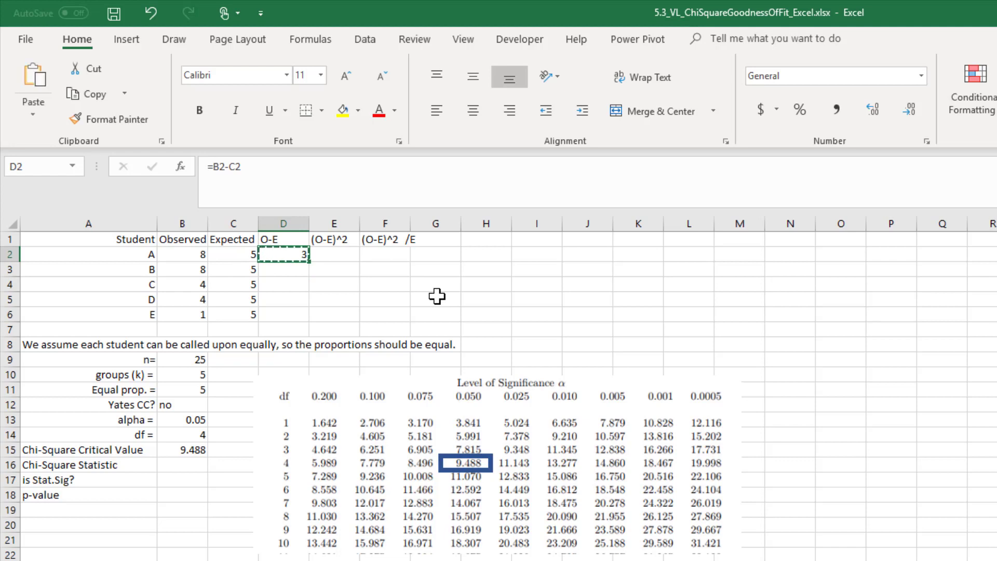
{"action": "key", "text": "Right"}
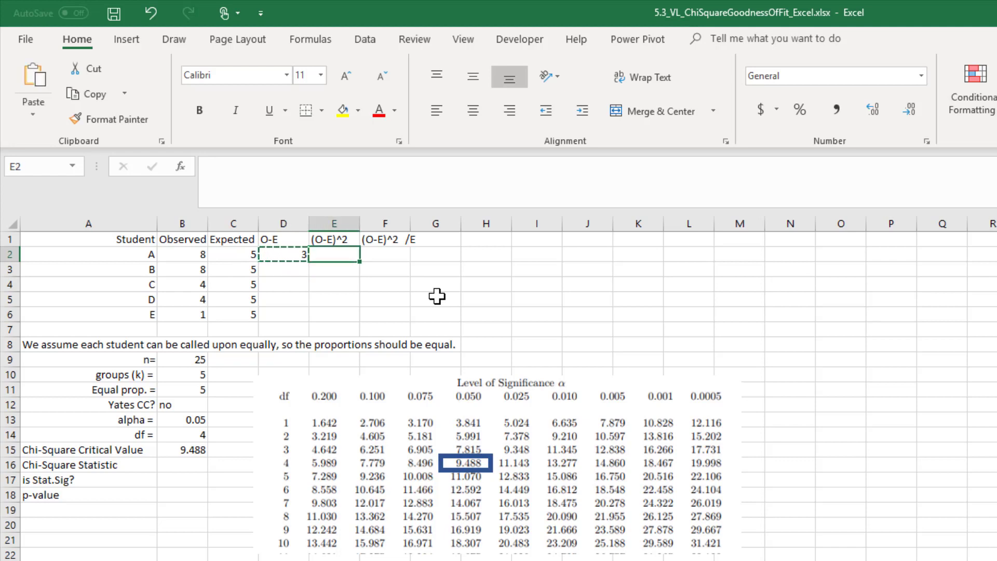
{"action": "key", "text": "Escape"}
{"action": "type", "text": "="}
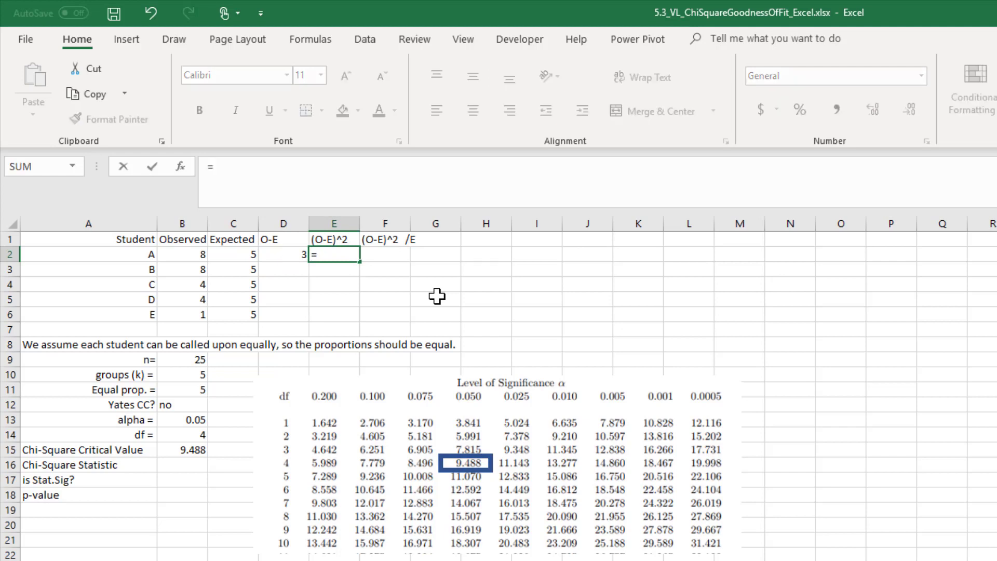
{"action": "left_click", "coordinate": [285, 254]}
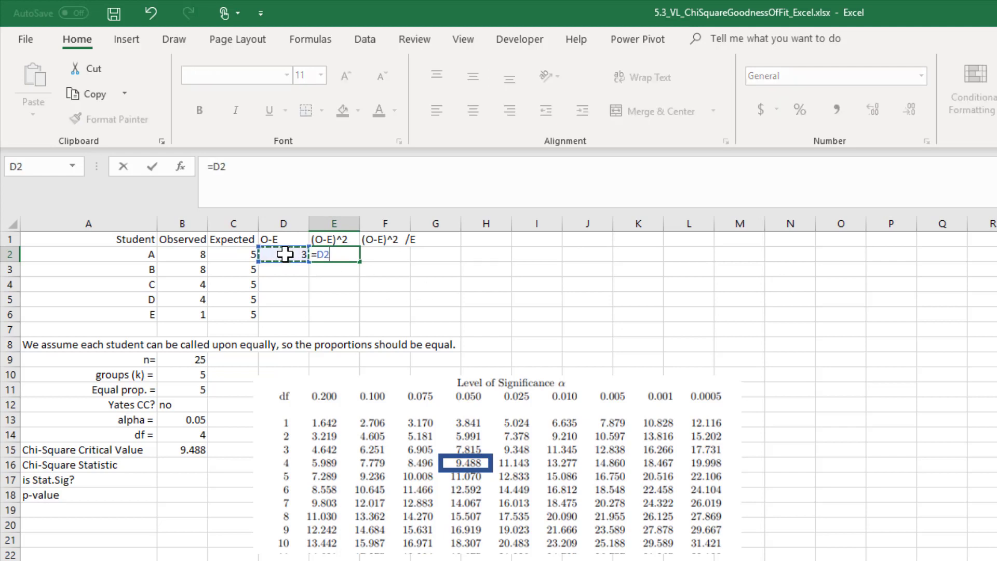
{"action": "type", "text": "^2"}
{"action": "key", "text": "Return"}
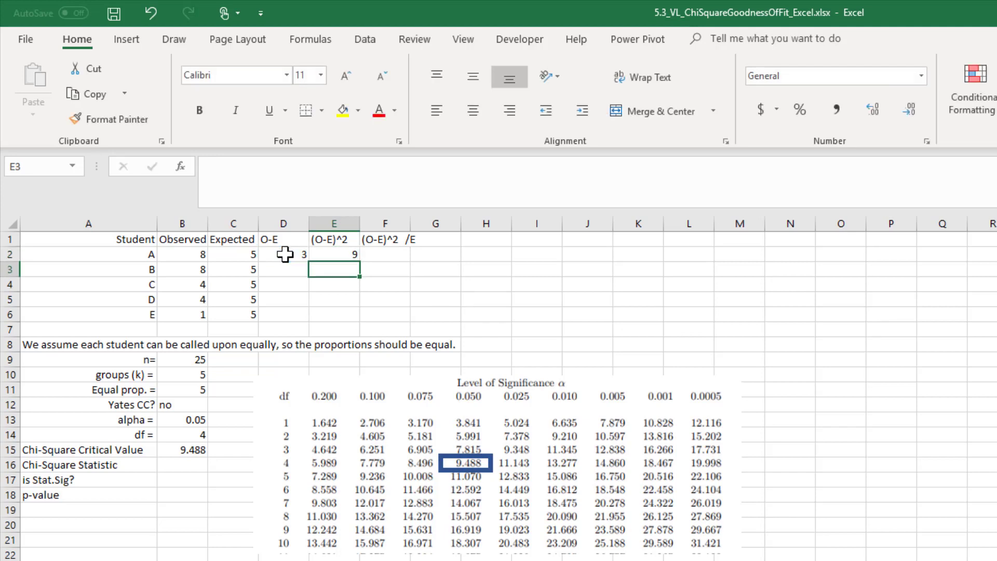
Divide student A's squared difference by the expected count in F2 with the formula =E2/C2
{"action": "left_click", "coordinate": [377, 252]}
{"action": "type", "text": "="}
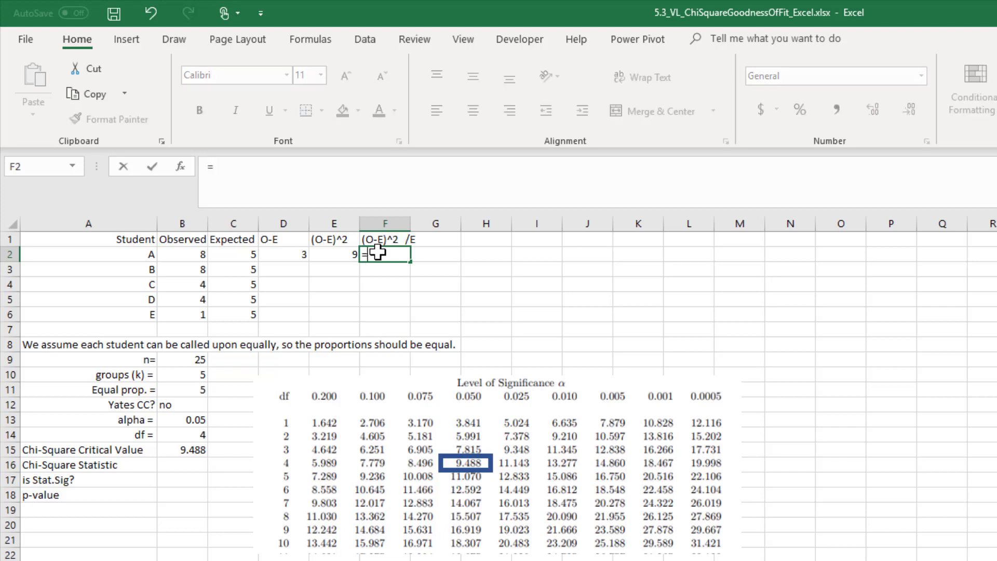
{"action": "left_click", "coordinate": [333, 254]}
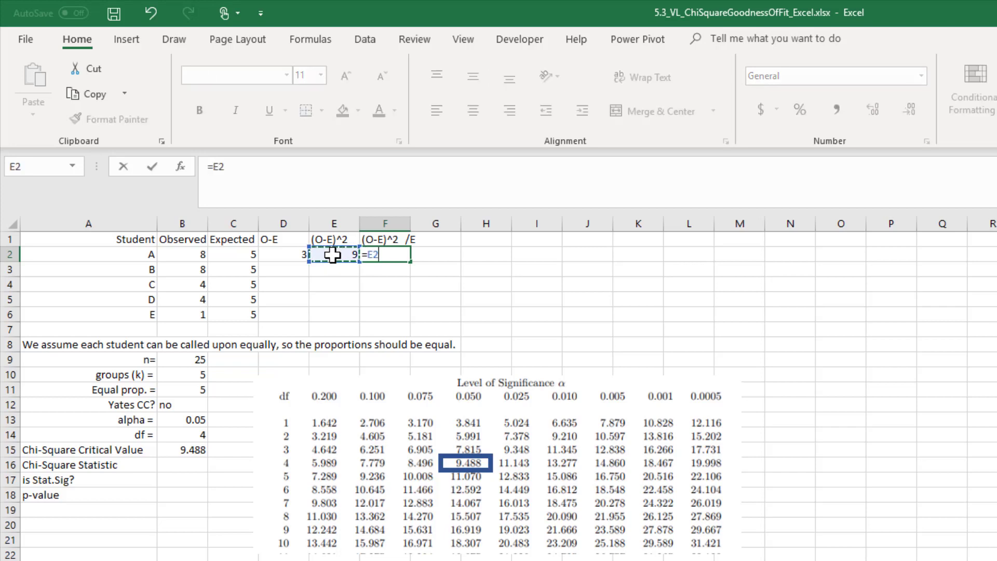
{"action": "type", "text": "/"}
{"action": "left_click", "coordinate": [254, 254]}
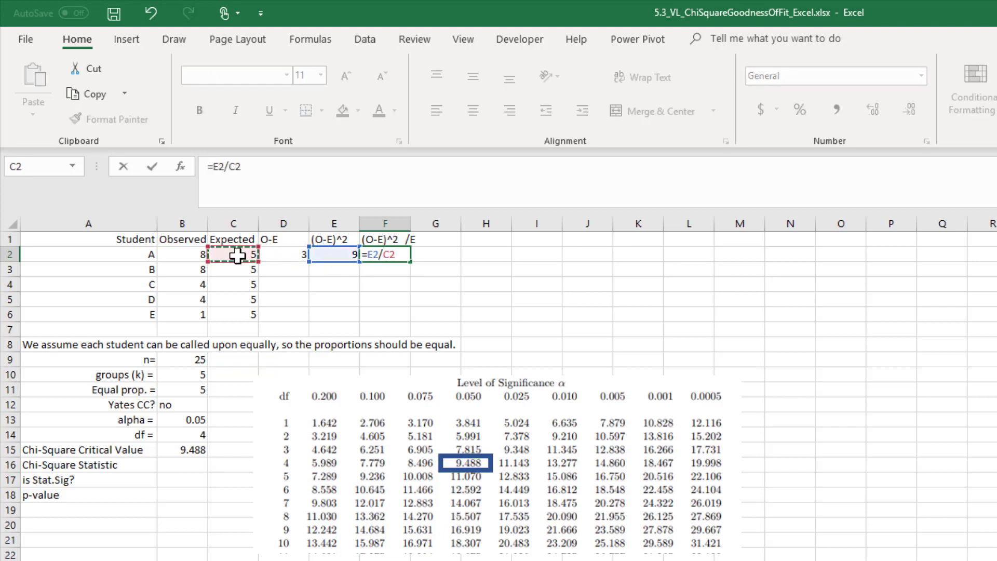
{"action": "key", "text": "Return"}
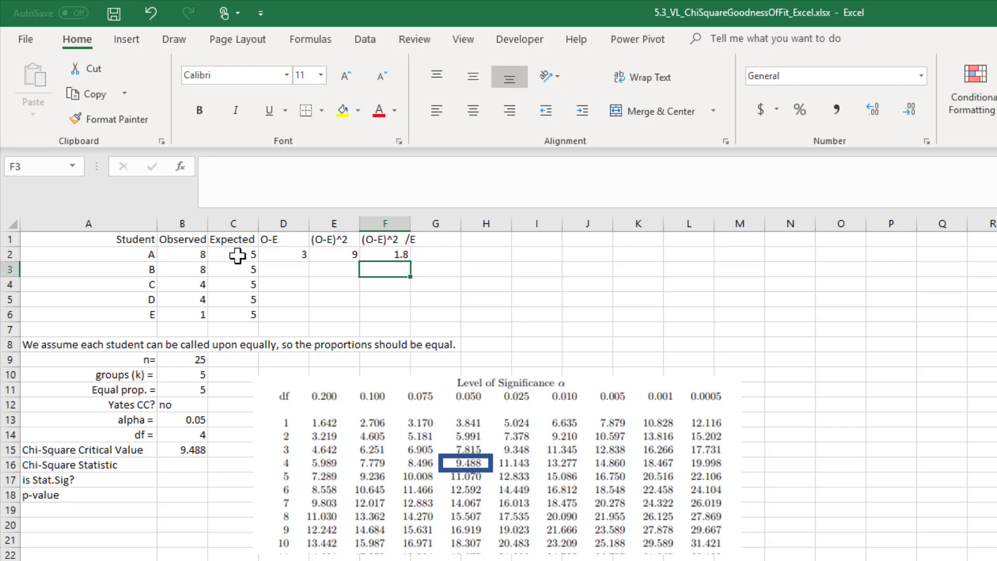
Fill the formulas in D2:F2 down through row 6 for the remaining students
{"action": "key", "text": "Left"}
{"action": "key", "text": "Left"}
{"action": "key", "text": "Up"}
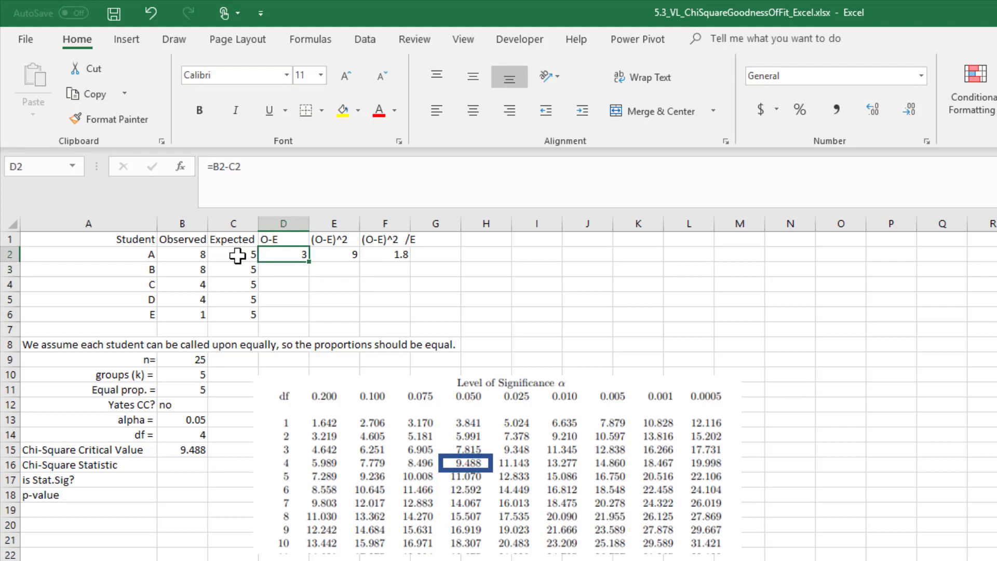
{"action": "key", "text": "shift+Right"}
{"action": "key", "text": "shift+Right"}
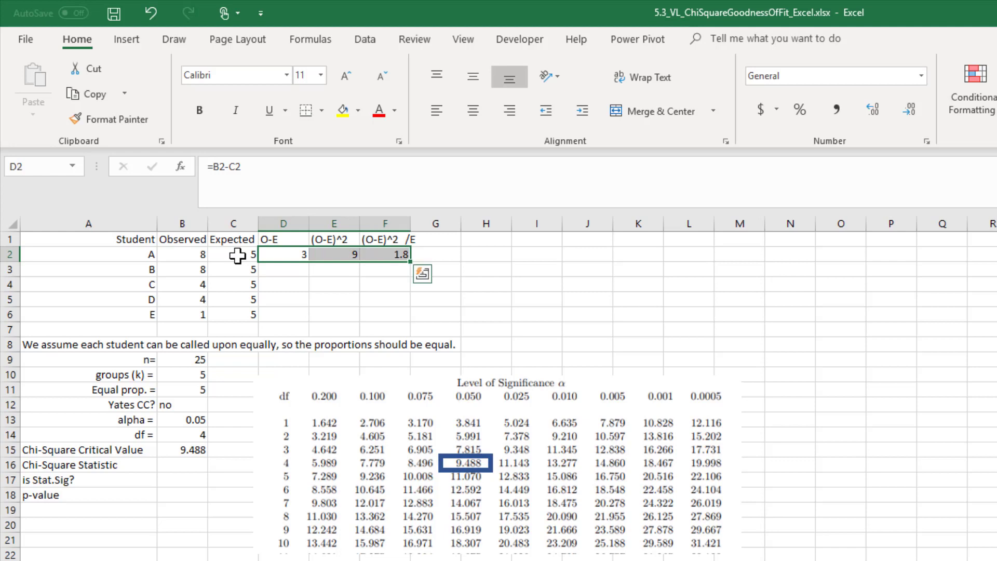
{"action": "double_click", "coordinate": [410, 261]}
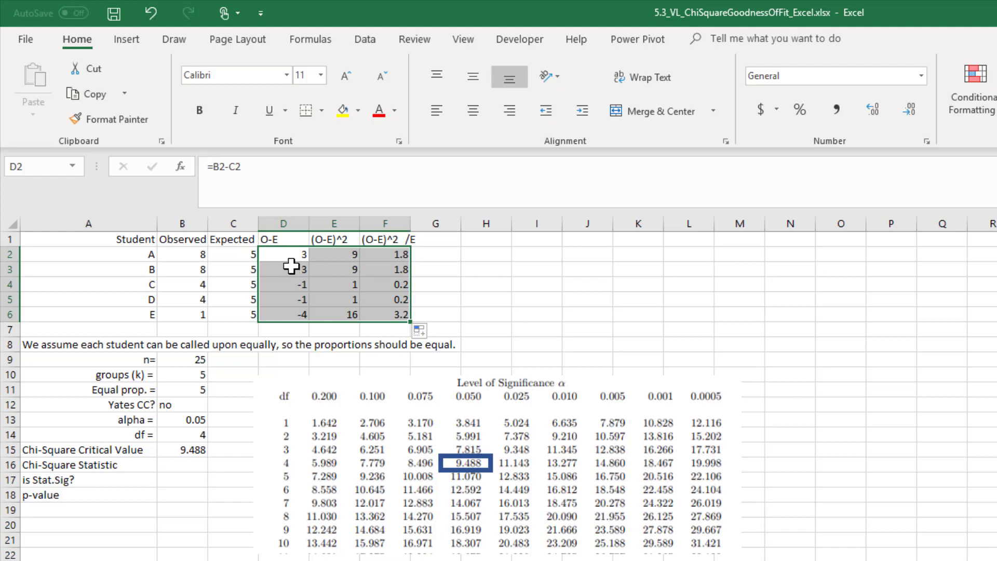
Check the cell references of the filled formulas in D3, E3, F3 and F6
{"action": "left_click", "coordinate": [292, 269]}
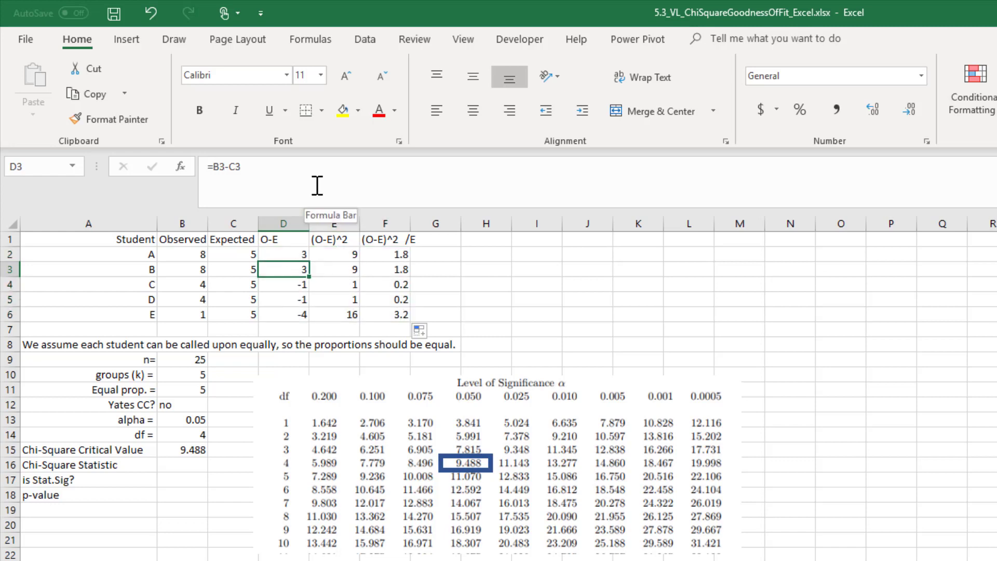
{"action": "left_click", "coordinate": [317, 185]}
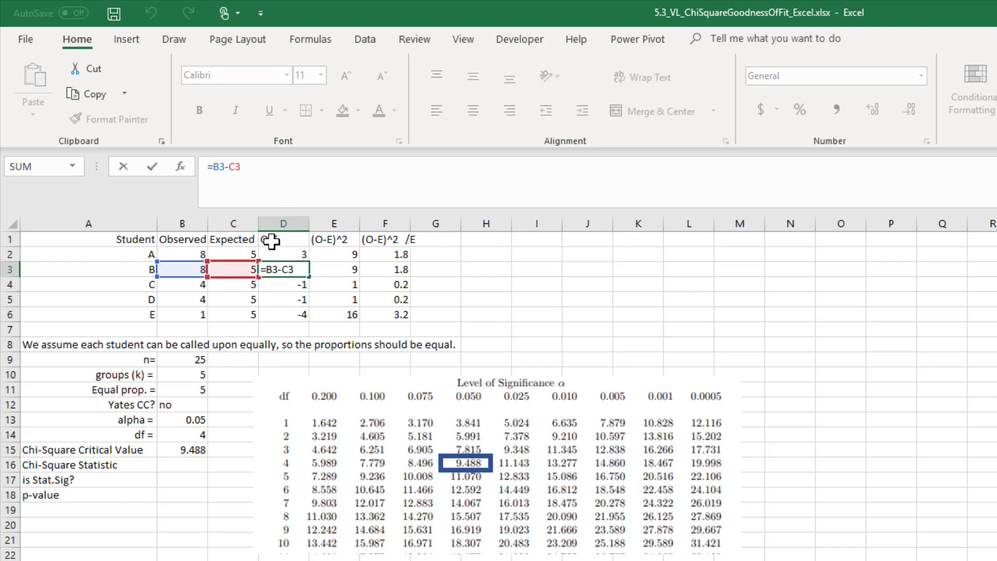
{"action": "key", "text": "ctrl+Return"}
{"action": "key", "text": "Right"}
{"action": "left_click", "coordinate": [315, 179]}
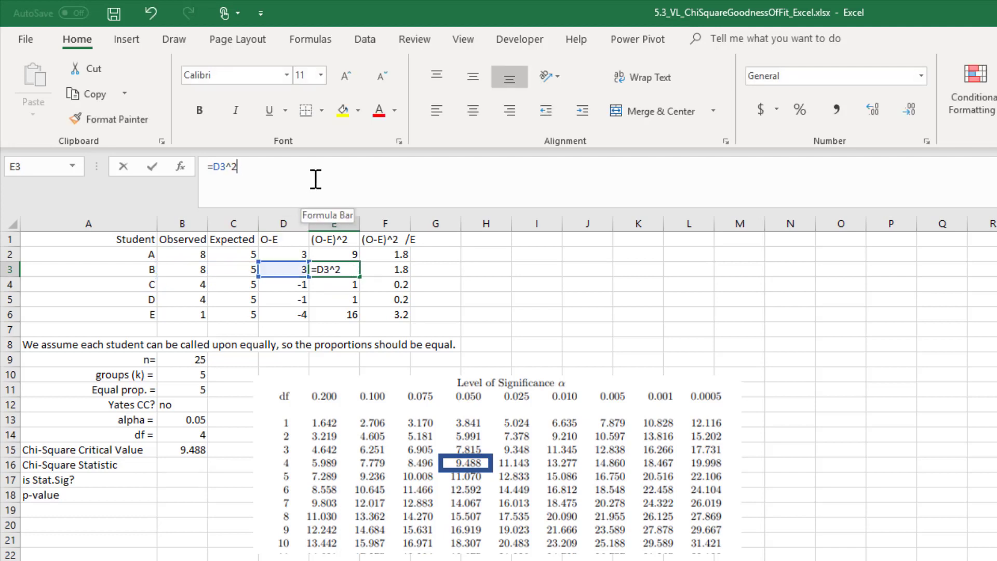
{"action": "key", "text": "ctrl+Return"}
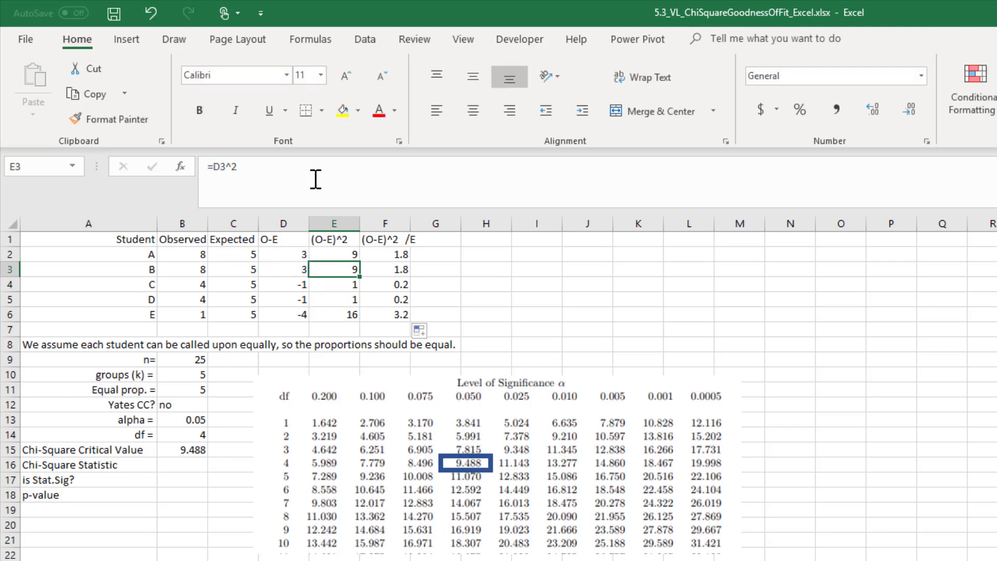
{"action": "key", "text": "Right"}
{"action": "left_click", "coordinate": [316, 179]}
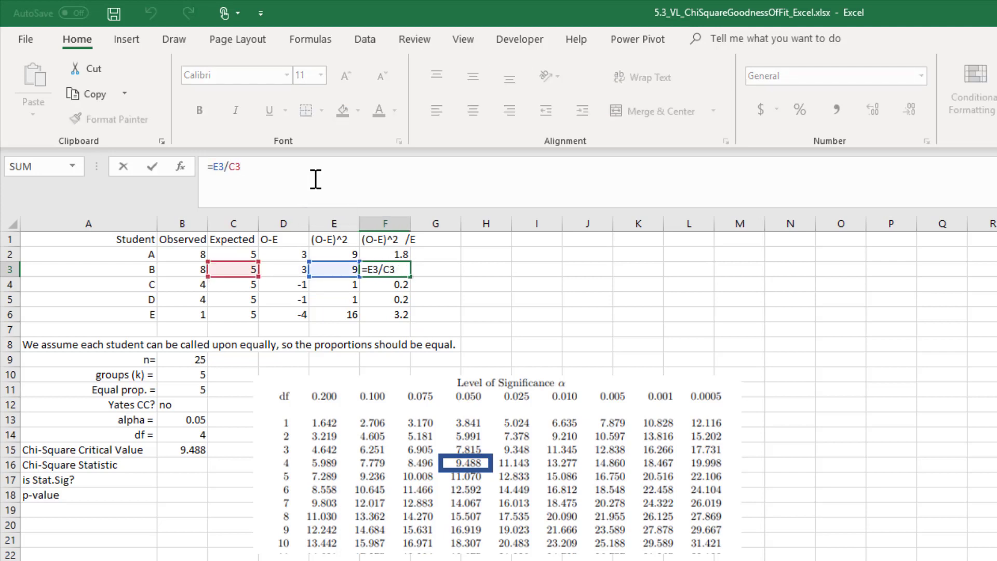
{"action": "key", "text": "Return"}
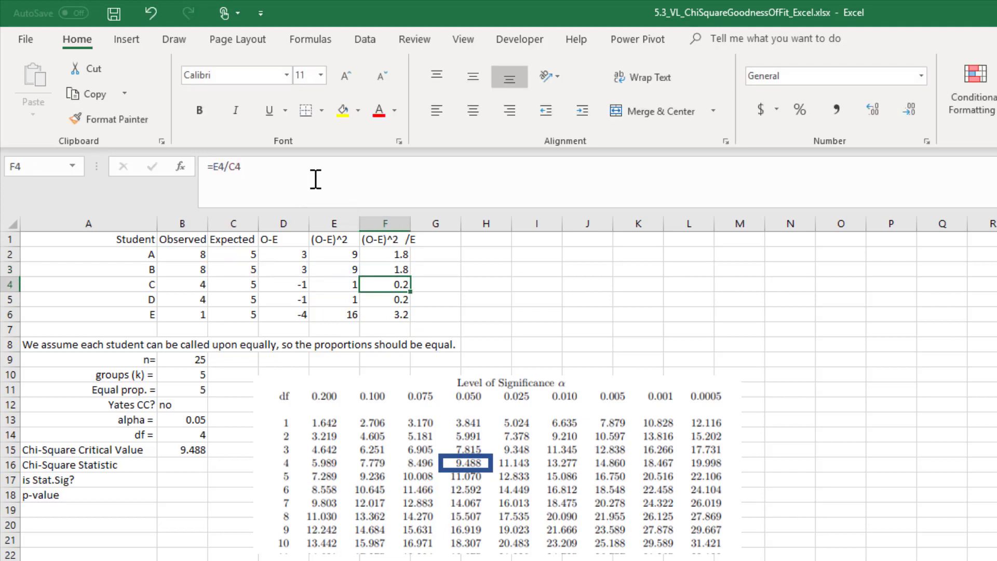
{"action": "key", "text": "Down"}
{"action": "key", "text": "Down"}
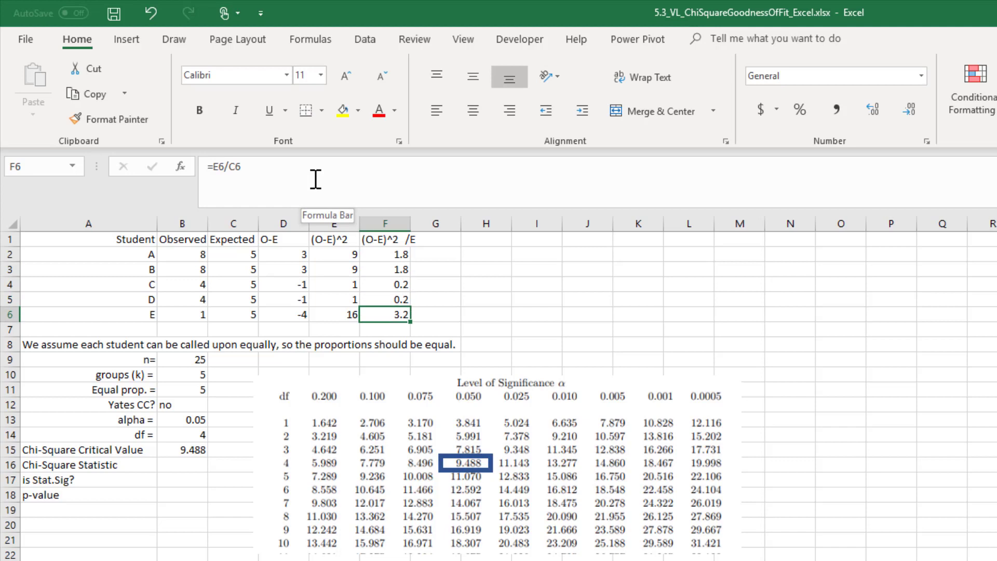
{"action": "left_click", "coordinate": [316, 179]}
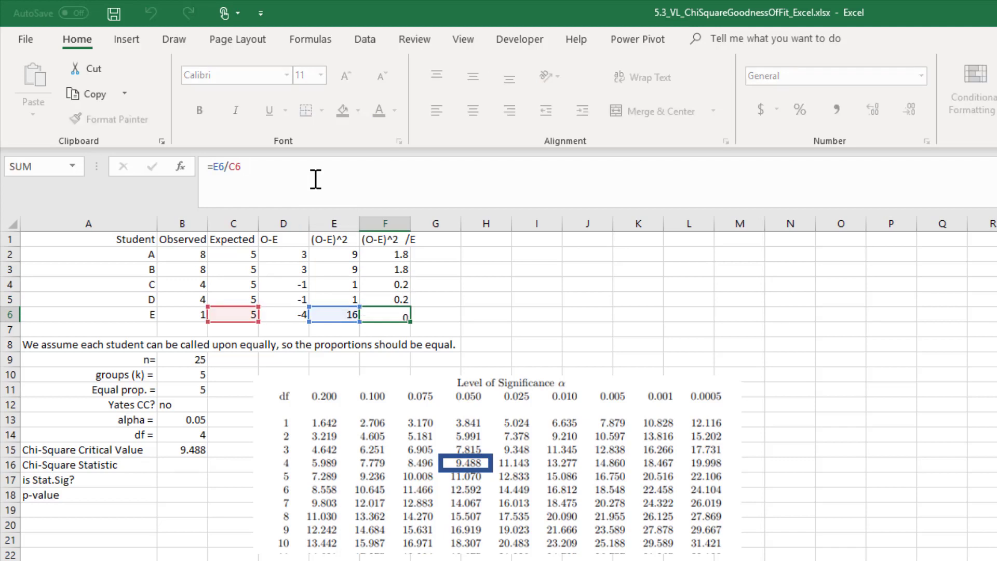
{"action": "key", "text": "Return"}
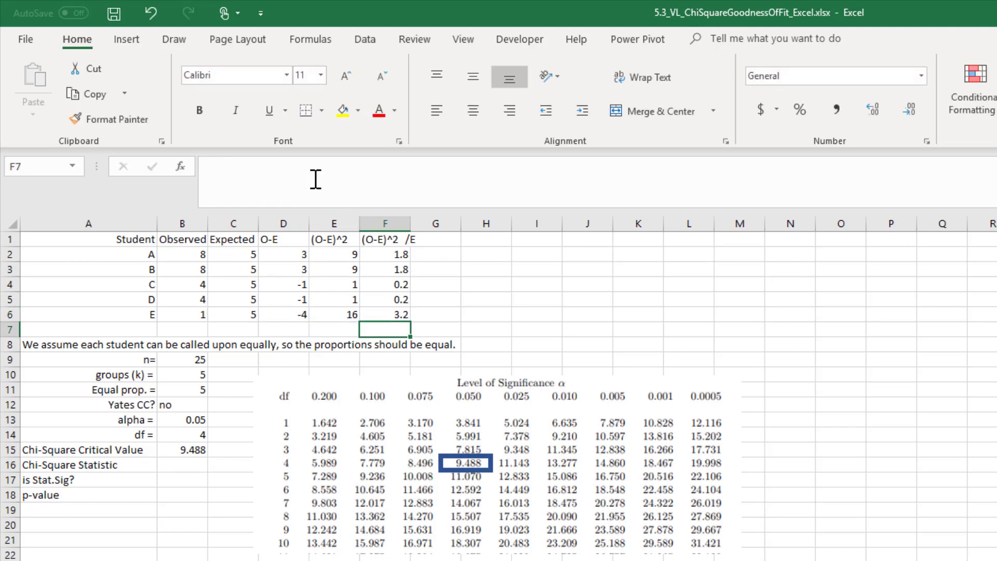
Calculate the chi-square statistic in B16 with the formula =sum(F2:F6)
{"action": "left_click", "coordinate": [176, 466]}
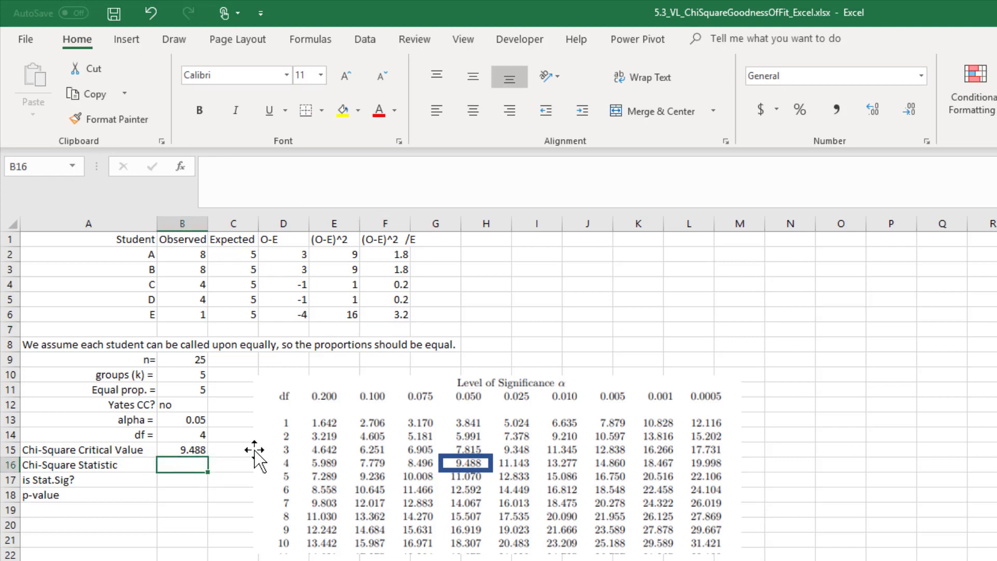
{"action": "type", "text": "=sum("}
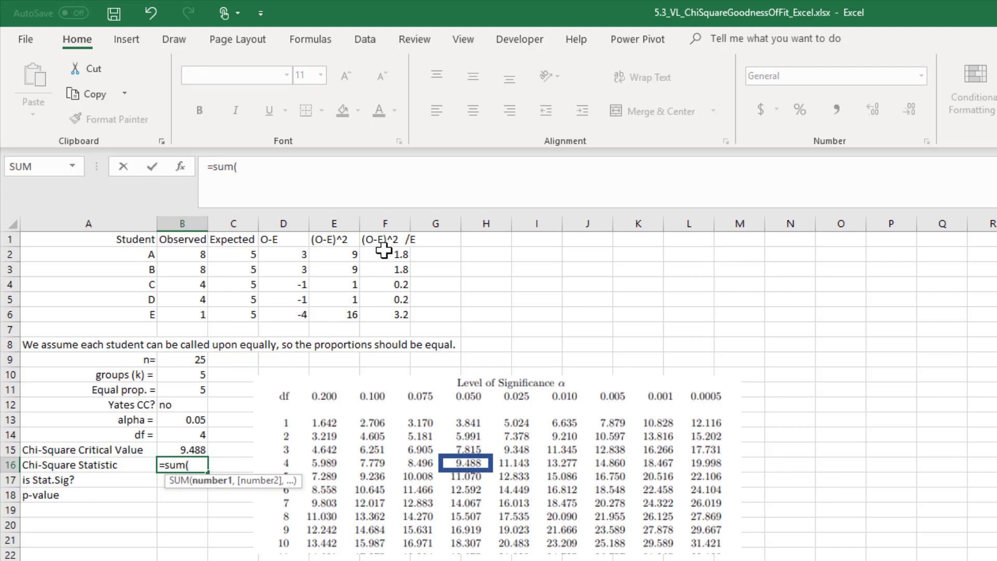
{"action": "left_click_drag", "start_coordinate": [387, 254], "coordinate": [378, 323]}
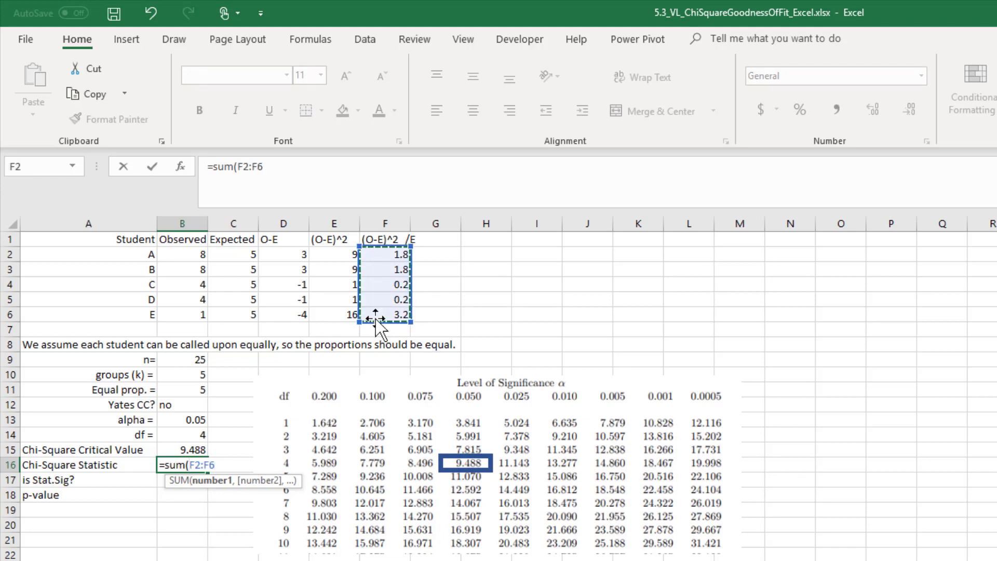
{"action": "type", "text": ")"}
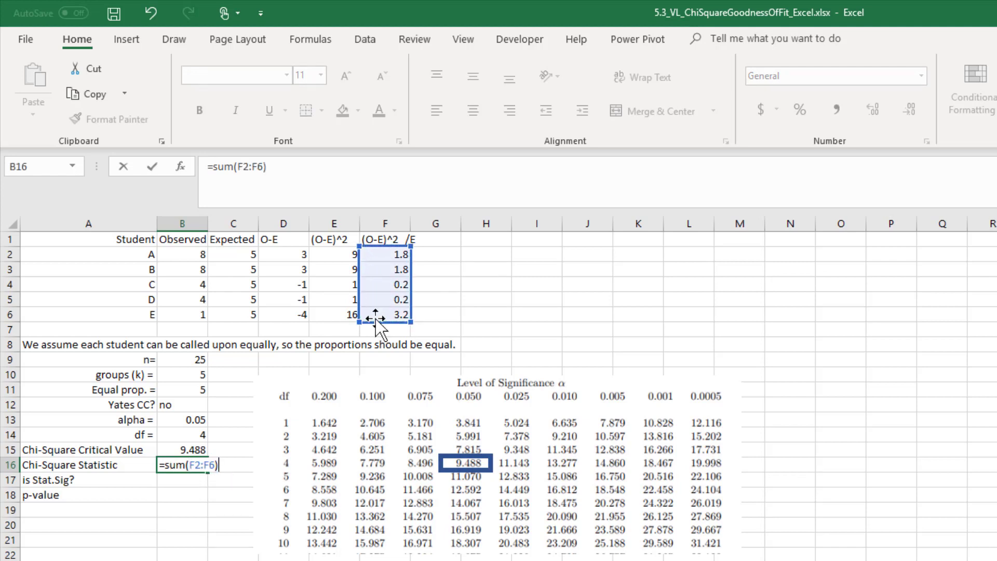
{"action": "key", "text": "Return"}
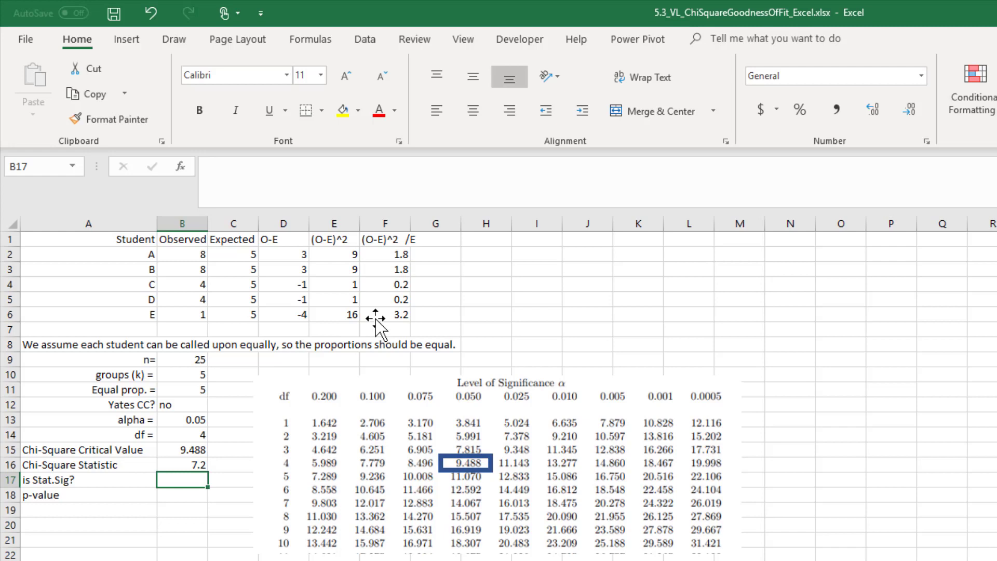
Test in B17 whether the statistic exceeds the critical value with the formula =B16>B15
{"action": "type", "text": "="}
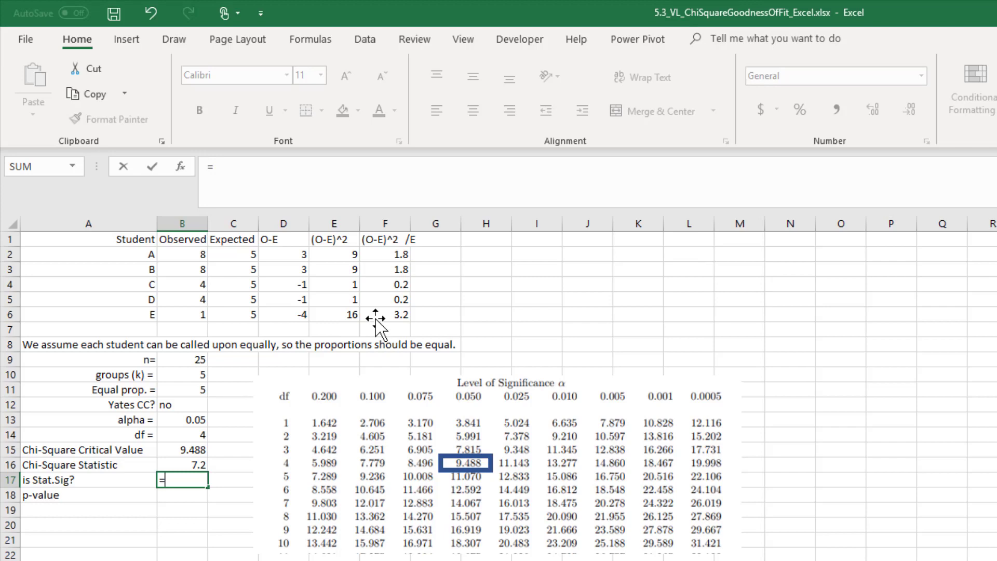
{"action": "left_click", "coordinate": [189, 464]}
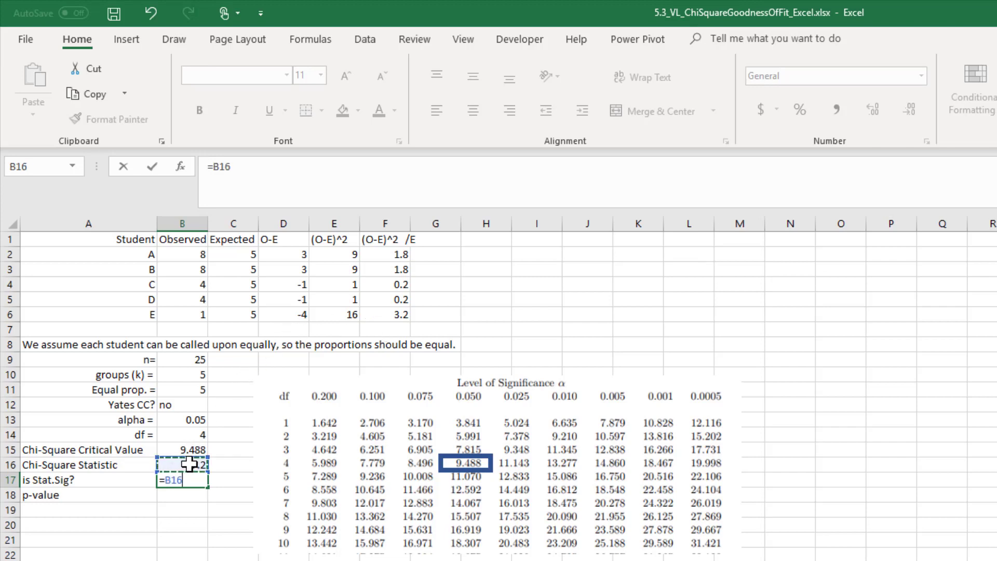
{"action": "type", "text": ">"}
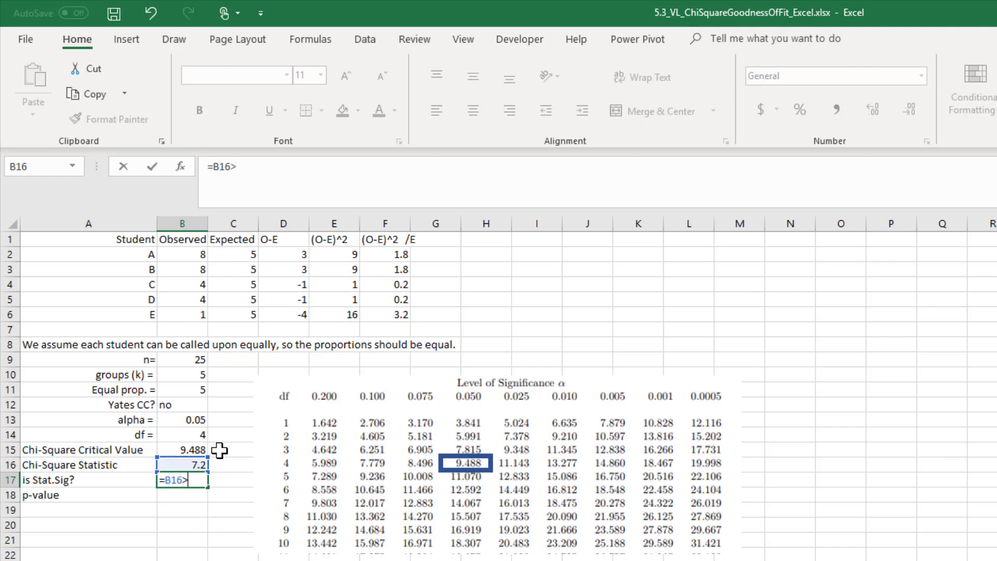
{"action": "left_click", "coordinate": [190, 450]}
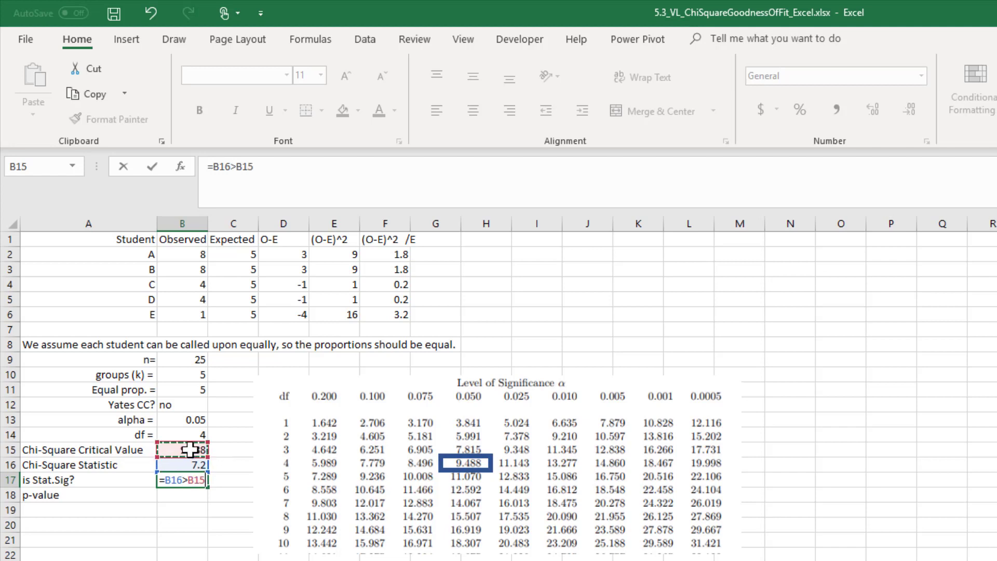
{"action": "key", "text": "Return"}
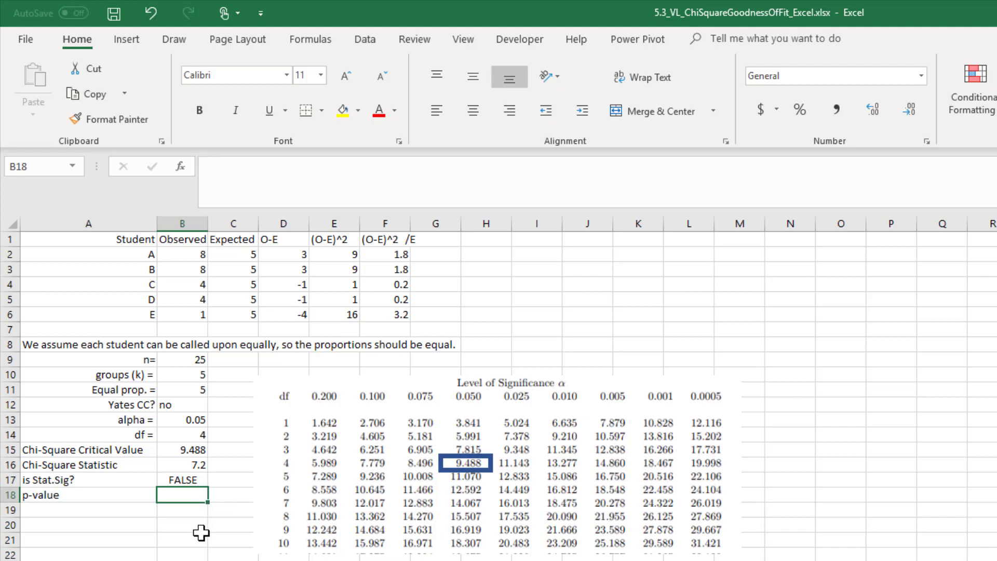
Calculate the right-tailed p-value in B18 with the formula =CHISQ.DIST.RT(B16,B14)
{"action": "type", "text": "="}
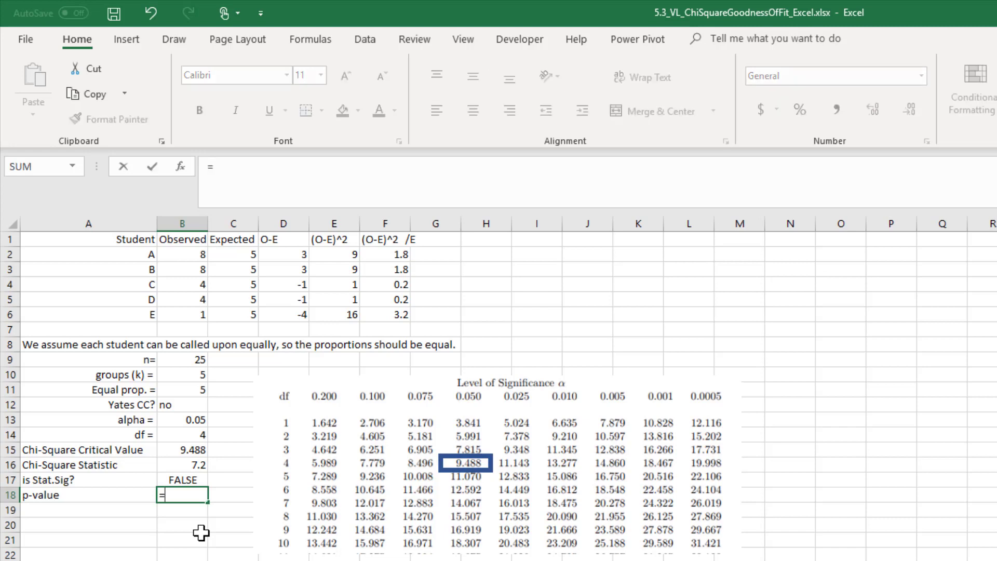
{"action": "type", "text": "chi"}
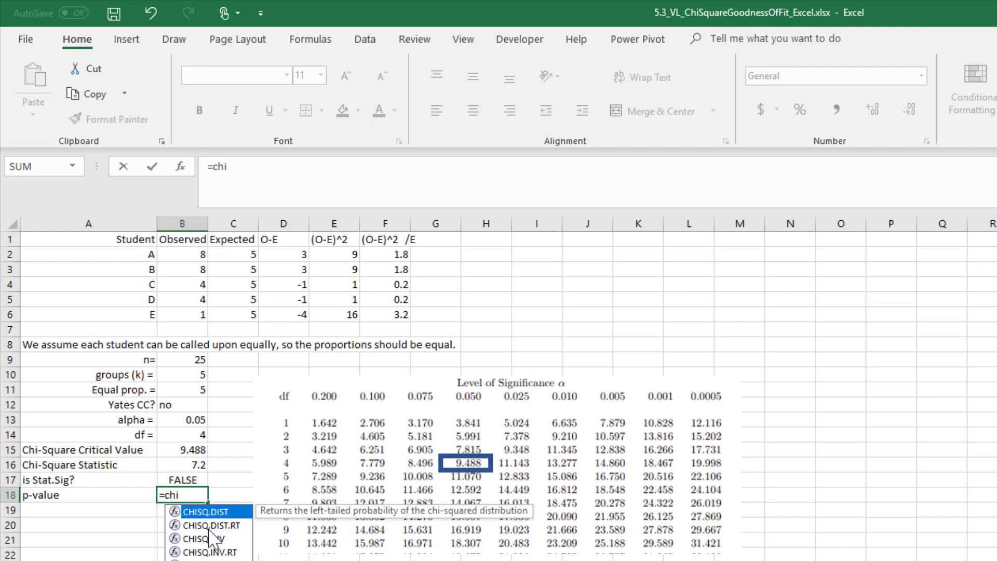
{"action": "left_click", "coordinate": [210, 529]}
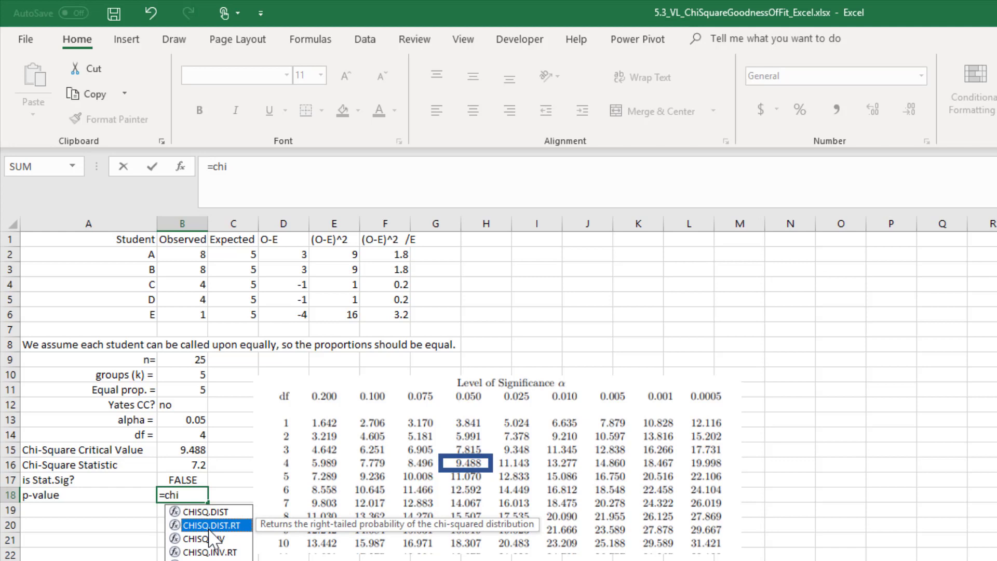
{"action": "double_click", "coordinate": [210, 529]}
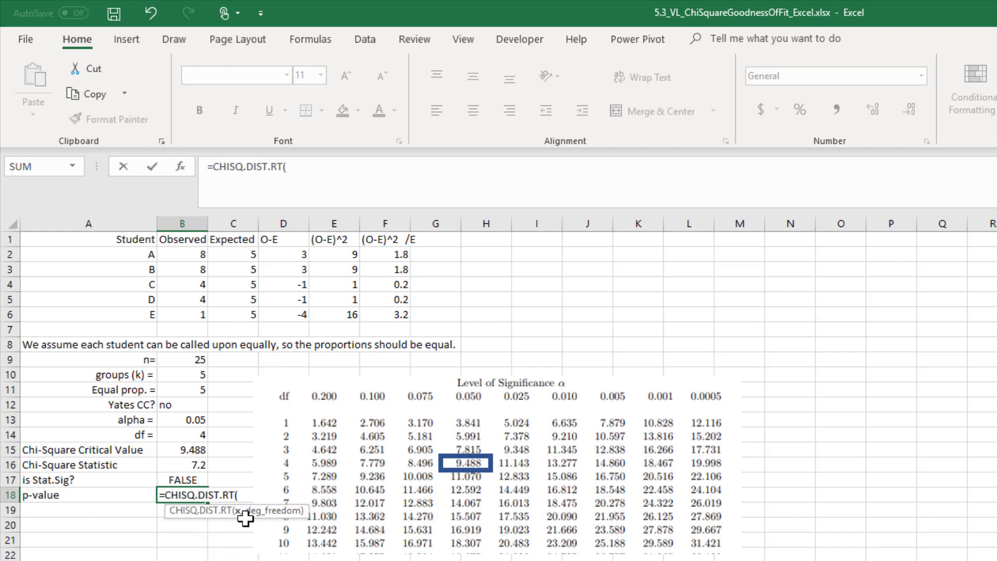
{"action": "left_click_drag", "start_coordinate": [255, 493], "coordinate": [323, 171]}
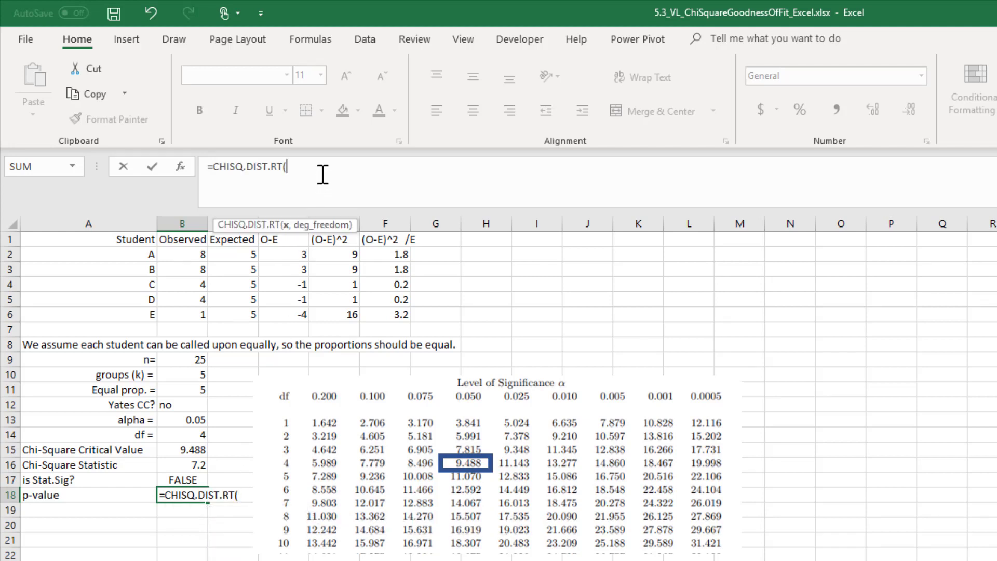
{"action": "left_click", "coordinate": [196, 495]}
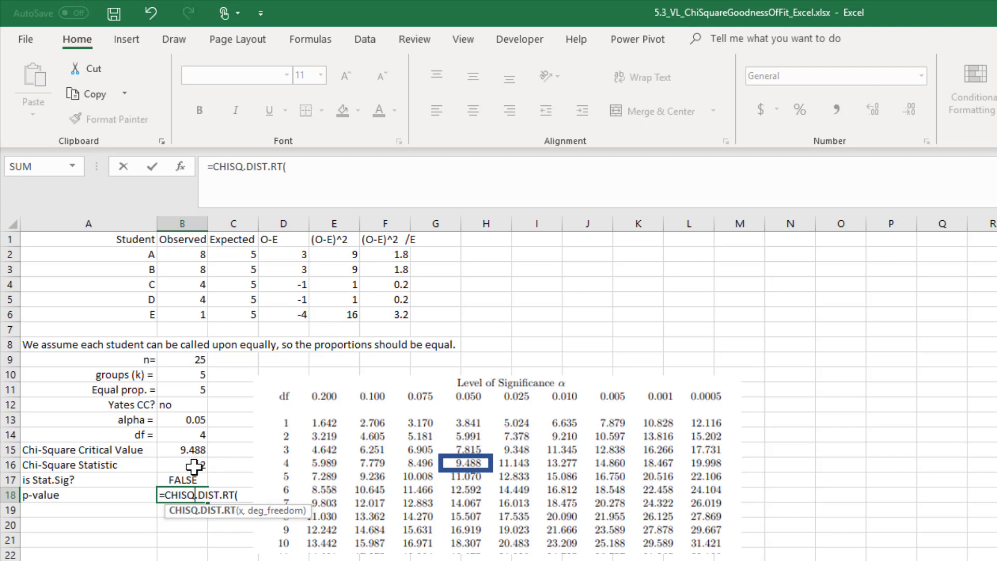
{"action": "left_click", "coordinate": [357, 175]}
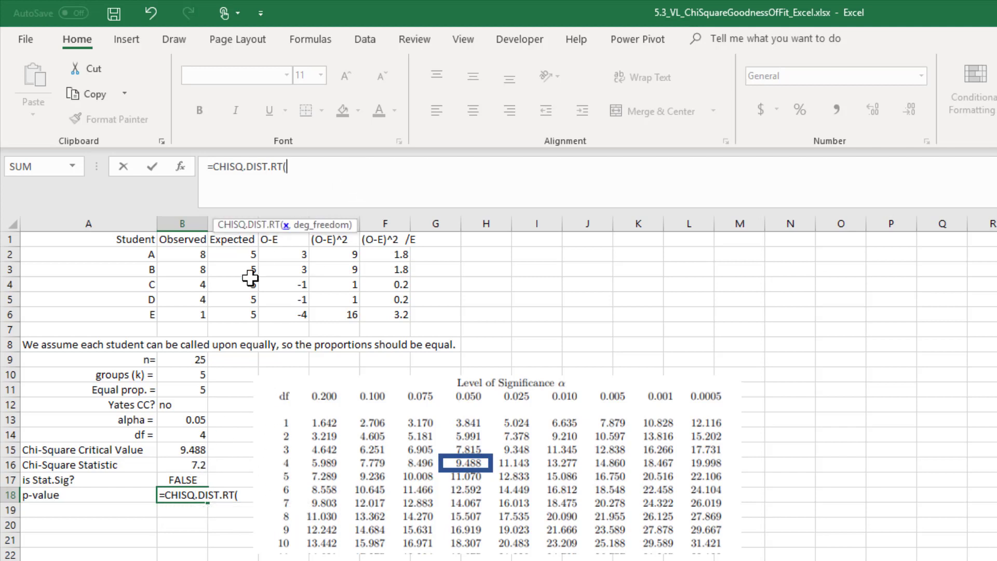
{"action": "left_click", "coordinate": [195, 465]}
{"action": "type", "text": ","}
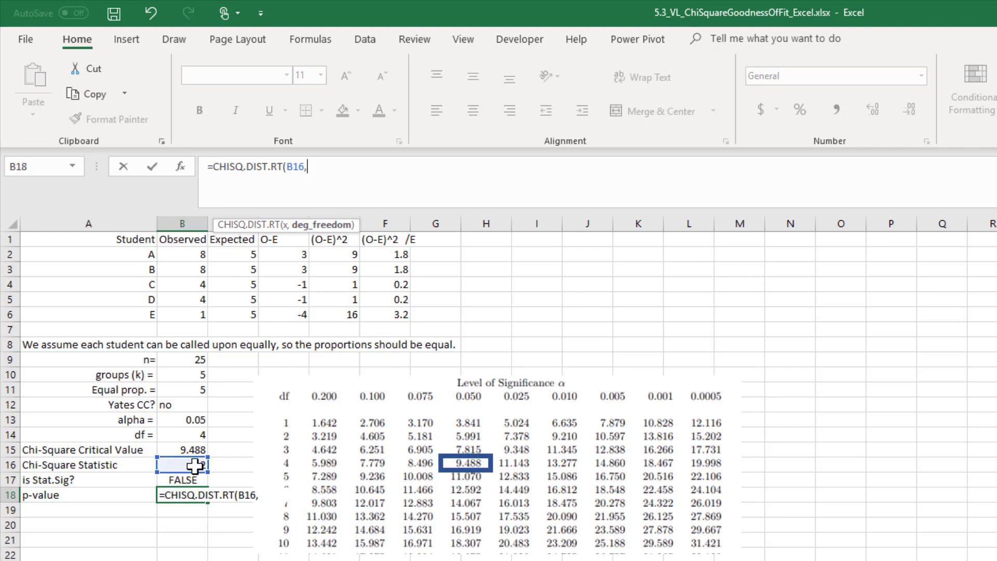
{"action": "left_click", "coordinate": [199, 435]}
{"action": "type", "text": ")"}
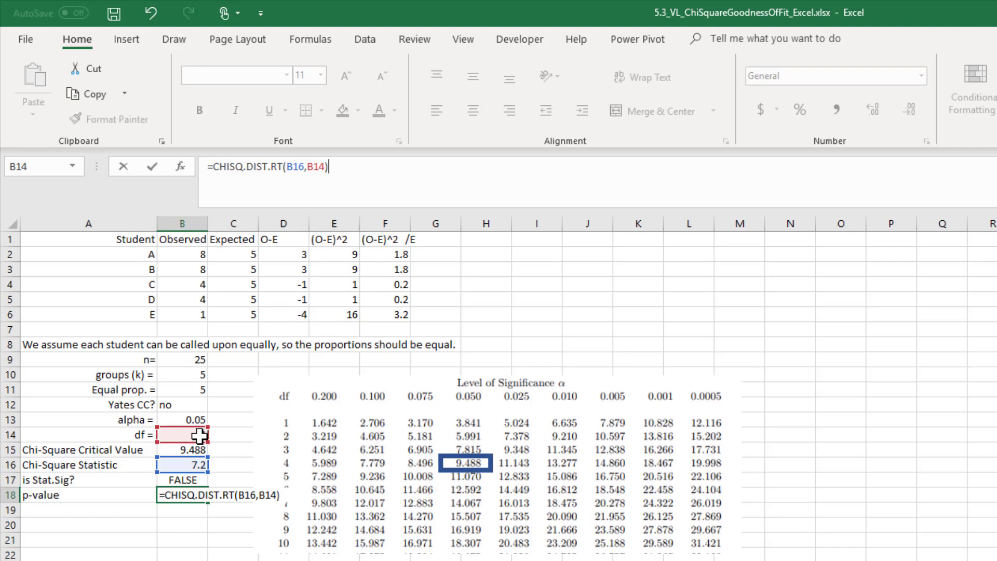
{"action": "key", "text": "Return"}
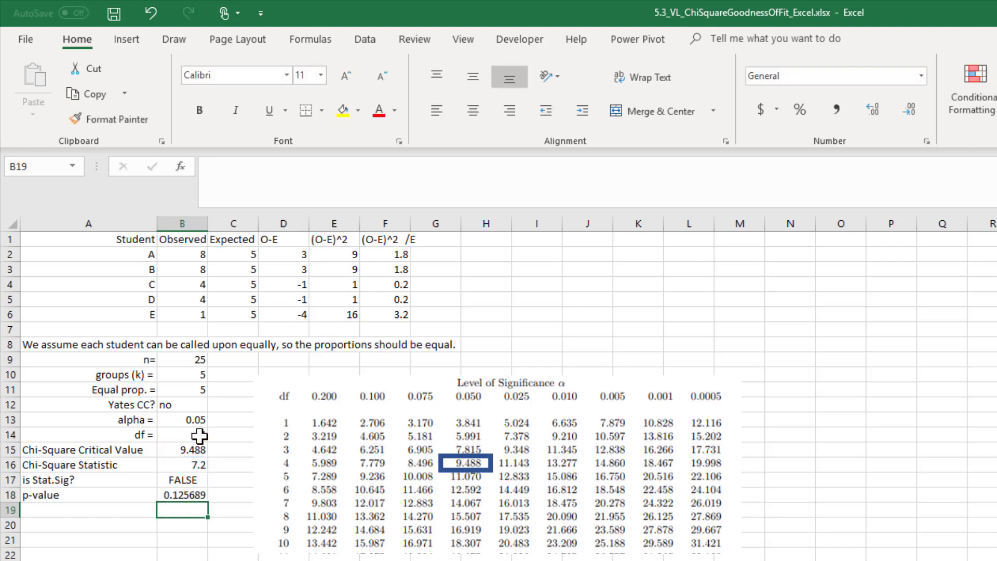